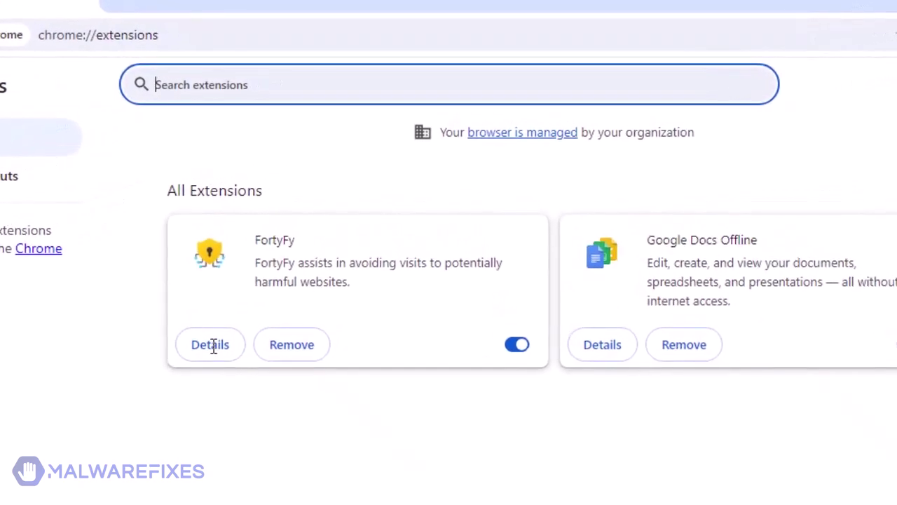
- View the FortyFy extension's details page, then return to the full extensions list
click(230, 320)
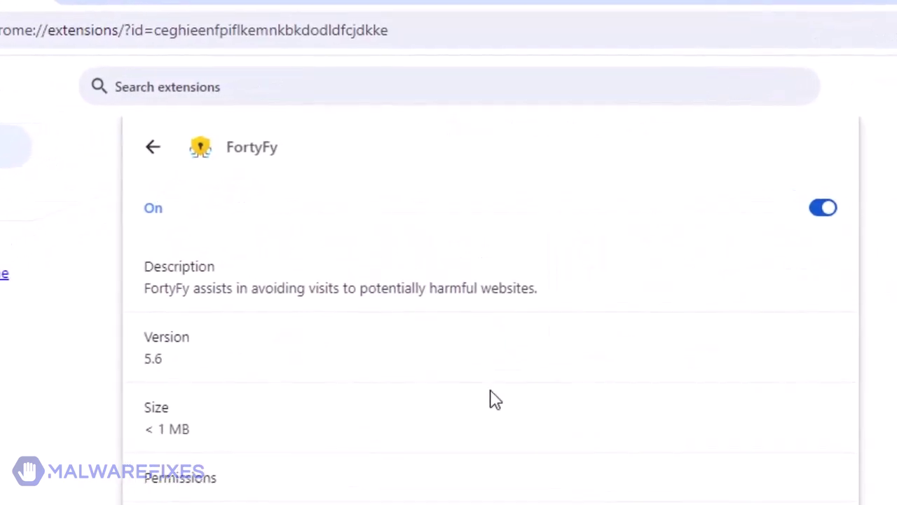
click(141, 150)
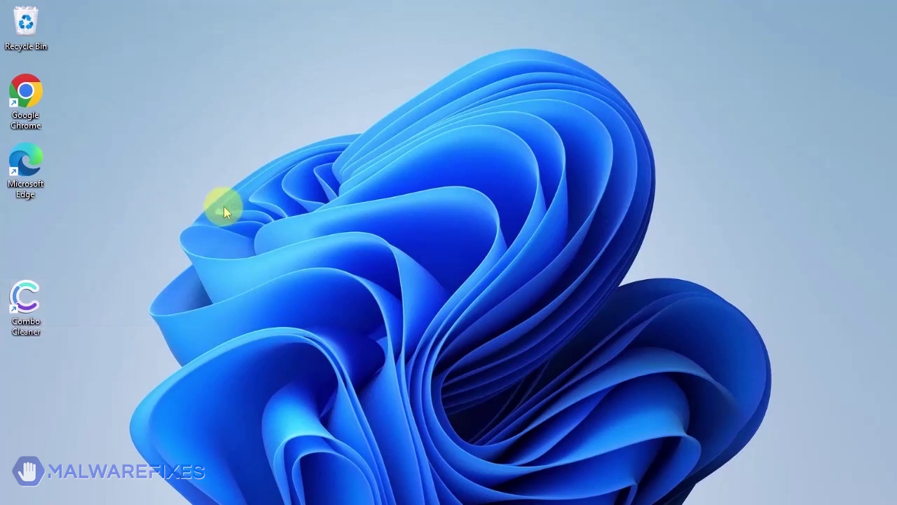
- Launch Combo Cleaner, run a Quick Scan and remove all 7 detected threats
double_click(32, 307)
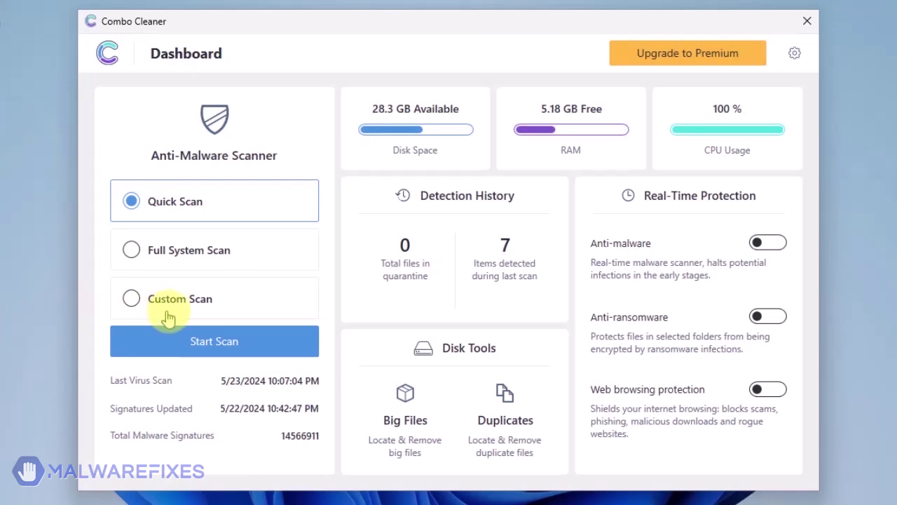
click(214, 354)
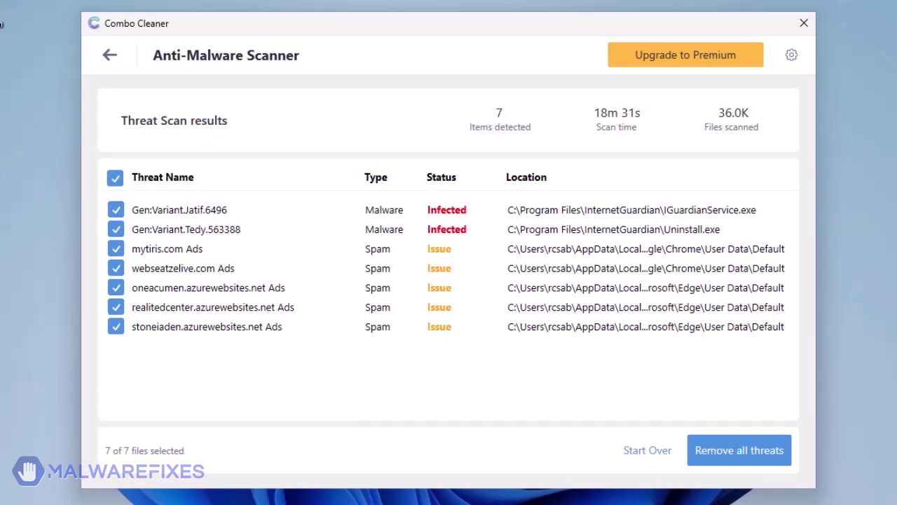
click(743, 454)
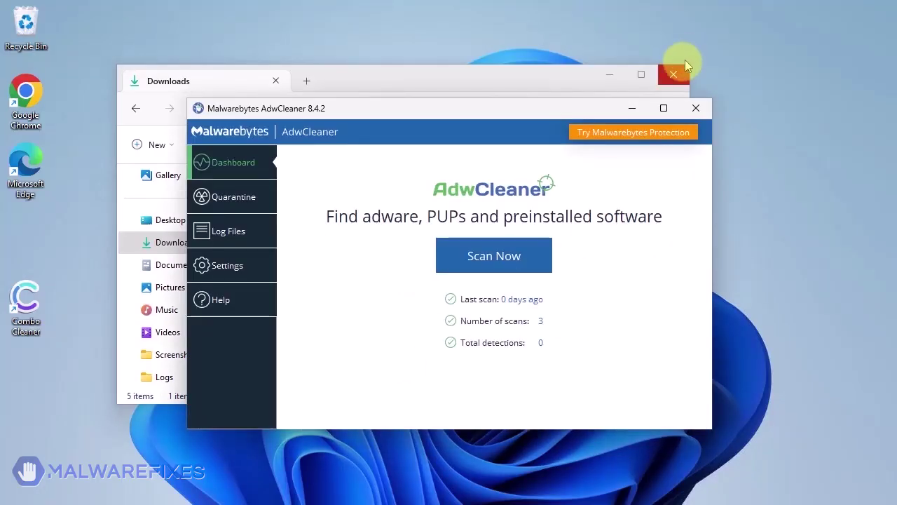
- Close the Downloads window and switch on Reset Chrome policies and Reset IE policies in AdwCleaner settings
click(672, 74)
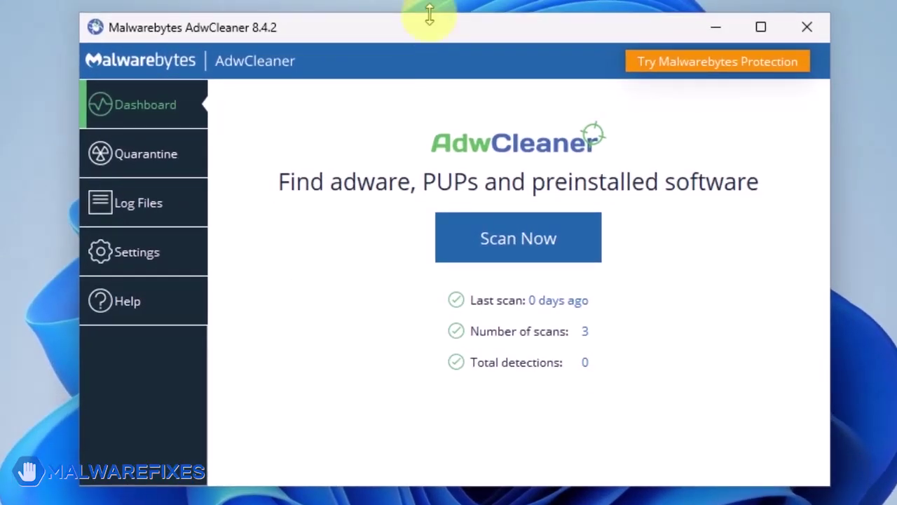
click(124, 257)
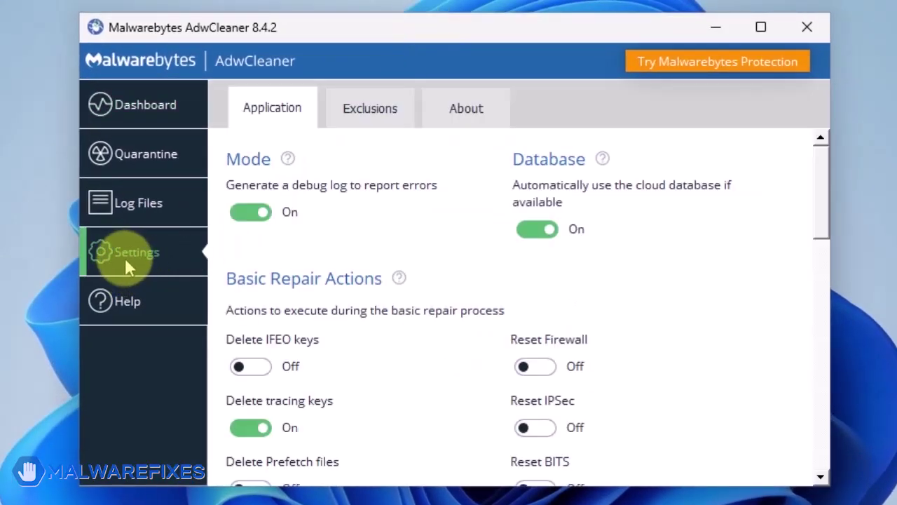
scroll(442, 273, down, 2)
scroll(441, 274, down, 1)
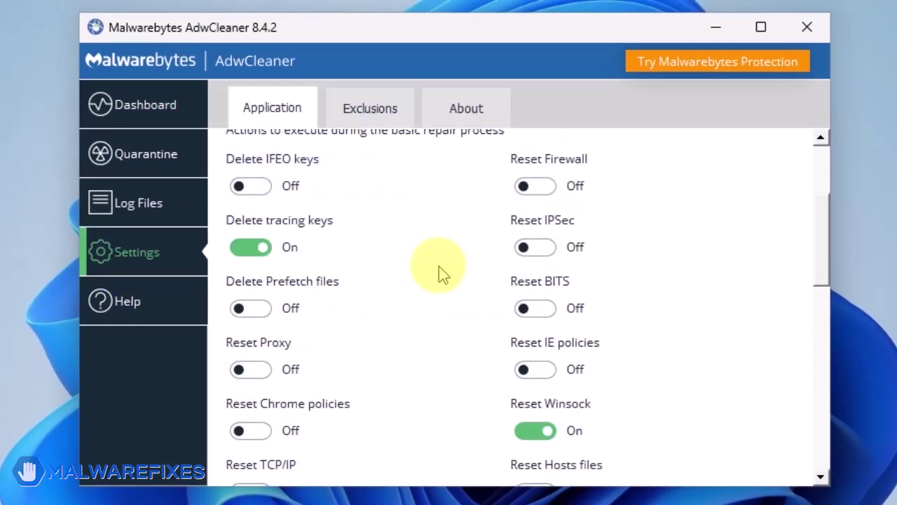
scroll(440, 267, down, 1)
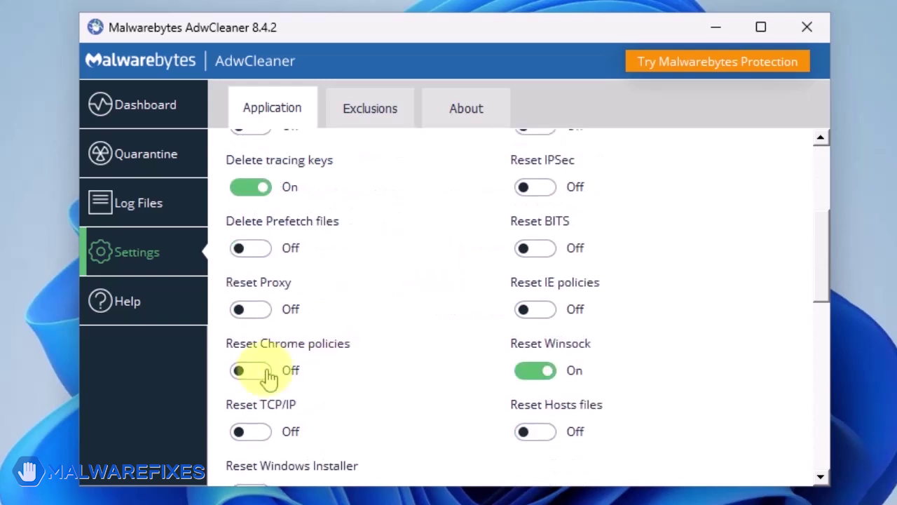
click(241, 371)
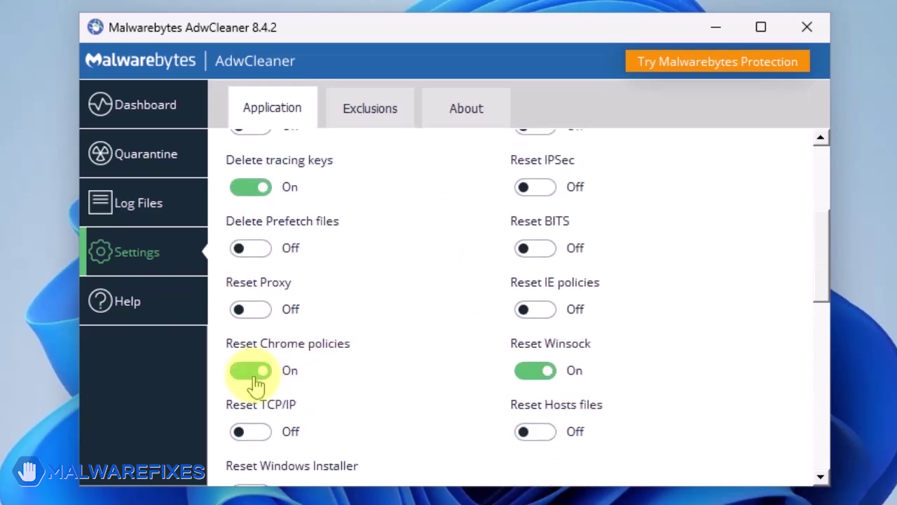
click(552, 321)
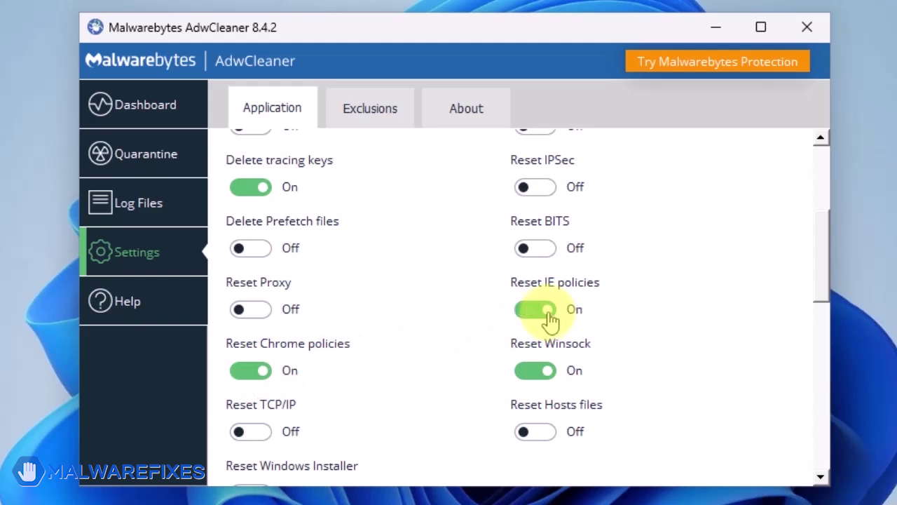
- Scan from the AdwCleaner Dashboard, then run Basic Repair and confirm Continue
click(136, 103)
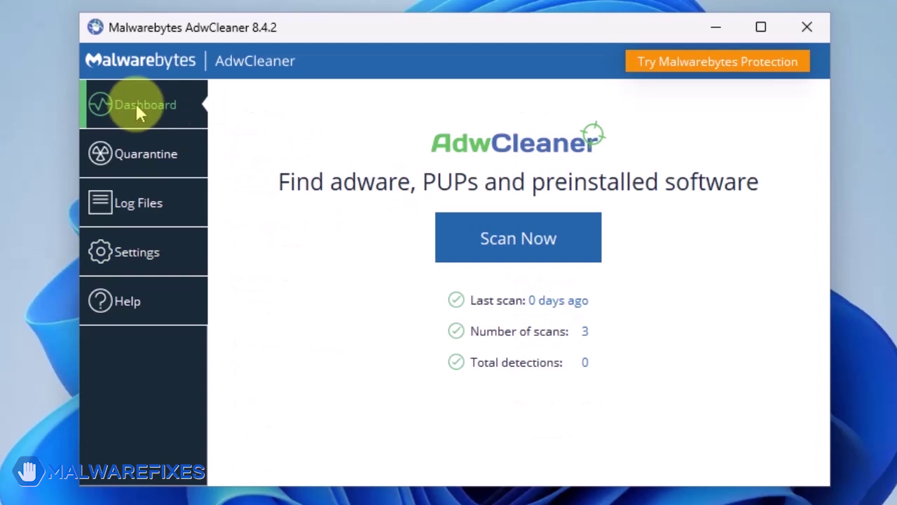
click(513, 243)
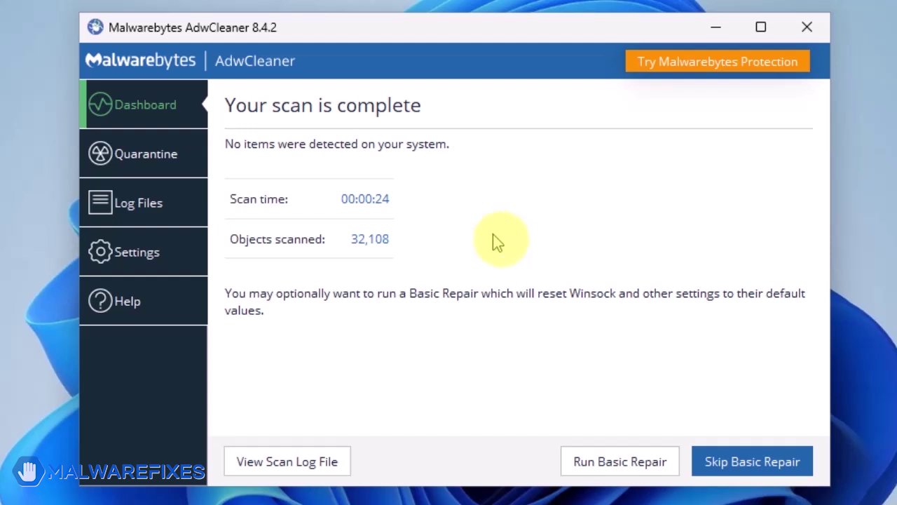
click(635, 469)
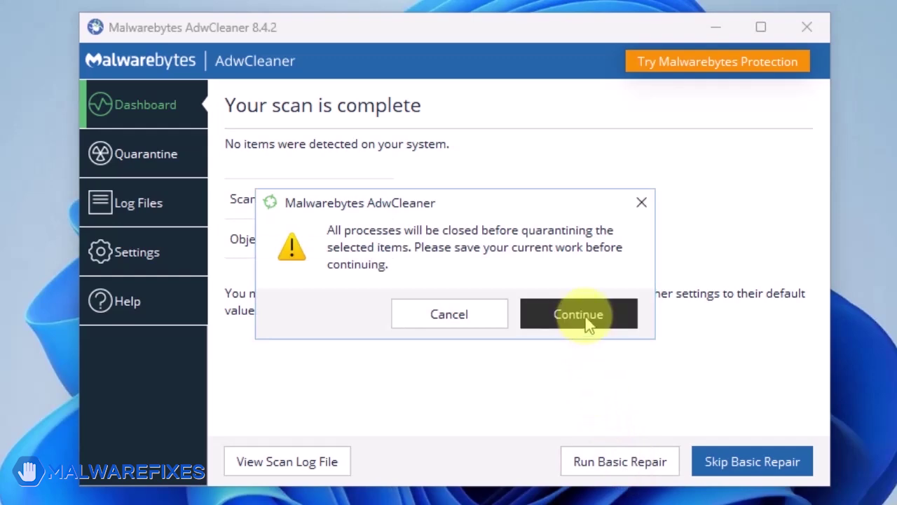
click(582, 315)
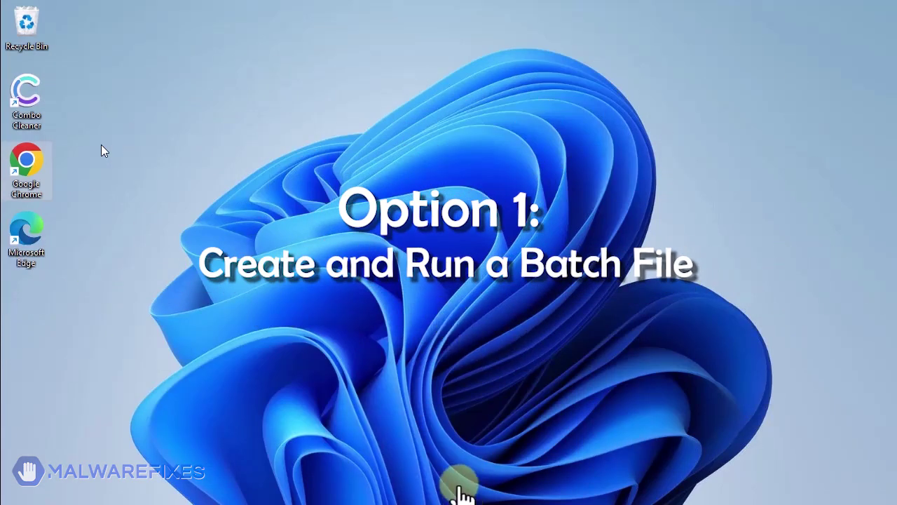
- Search Windows for 'notepad' and open a blank Notepad window
mouse_move(452, 499)
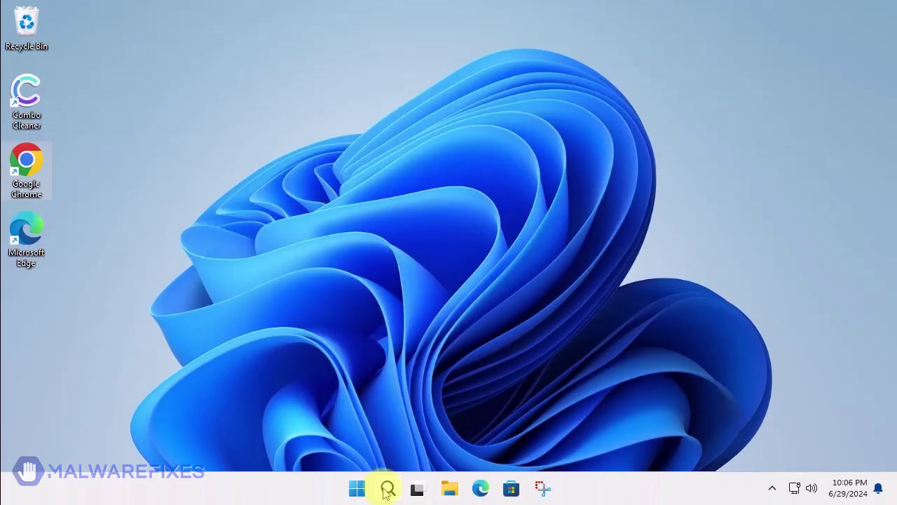
click(387, 488)
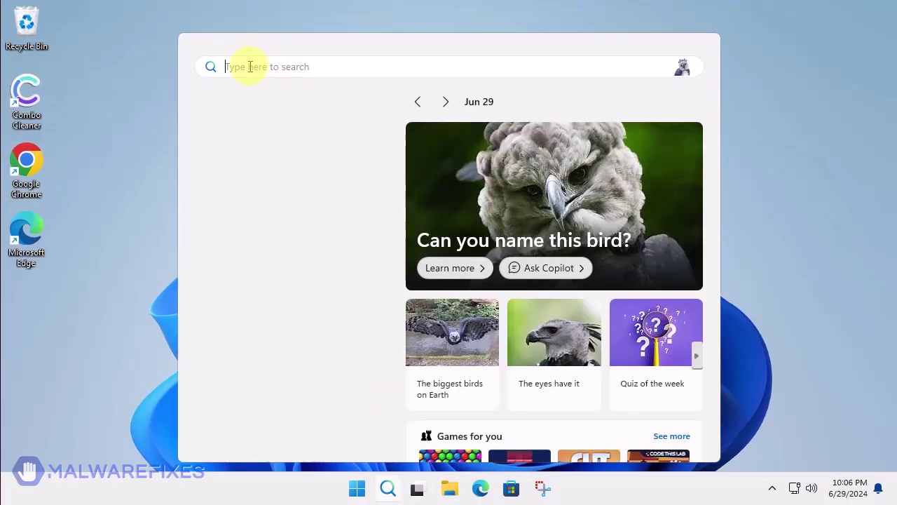
text(notepad)
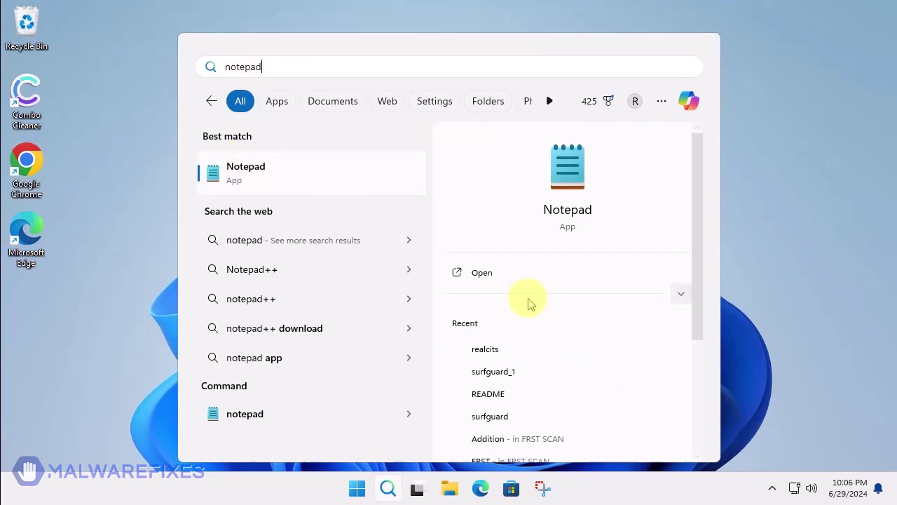
click(479, 279)
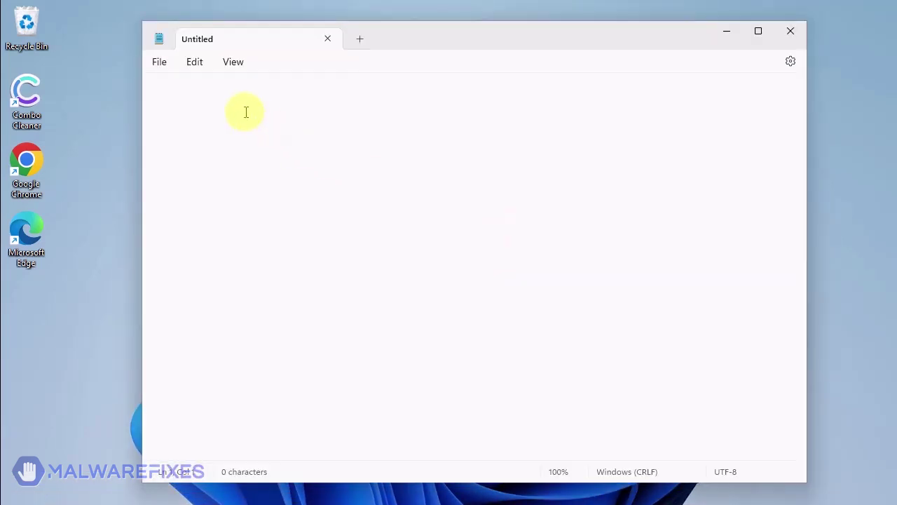
- Paste the Group Policy removal batch script and save it to the Desktop as policy_remove.bat
text(@echo off IF NOT EXIST %WINDIR%\System32\GroupPolicy goto next echo Deleting GroupPolicy folder... RD /S /Q "%WINDIR%\System32\GroupPolicy" || goto error echo. :next IF NOT EXIST %WINDIR%\System32\GroupPolicyUsers goto next2 echo Deleting GroupPolicyUsers folder... RD /S /Q "%WINDIR%\System32\GroupPolicyUsers" || goto error echo. :next2 gpupdate /force pause exit :error echo. echo An unexpected error has occurred. "Have opened the program as an administrator (right click, run as administrator)? echo. pause exit)
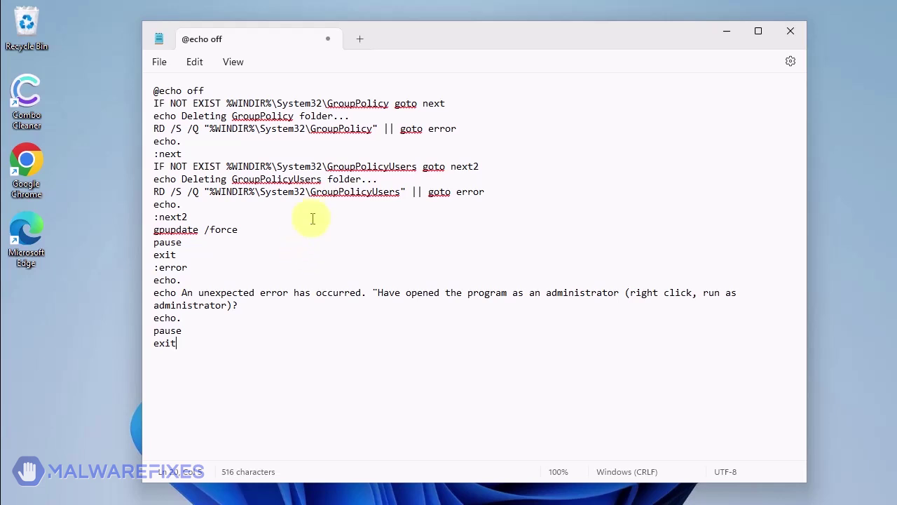
click(161, 63)
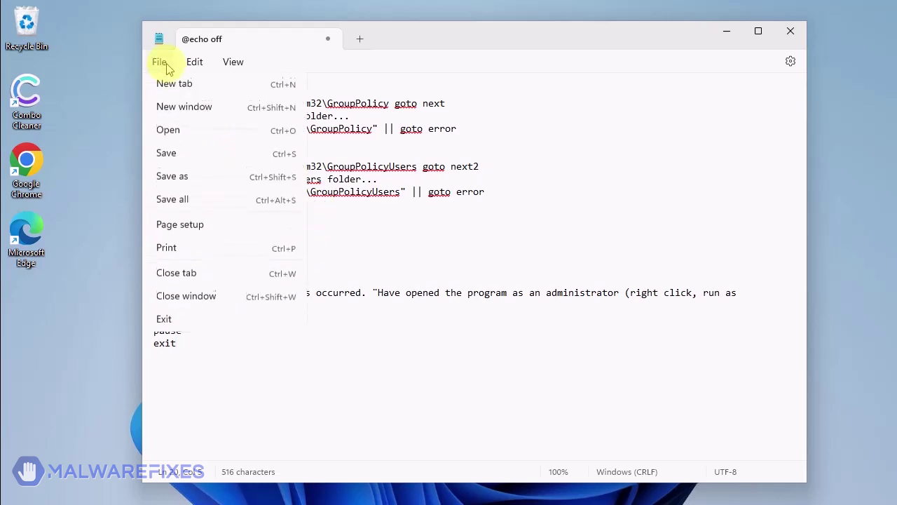
click(201, 184)
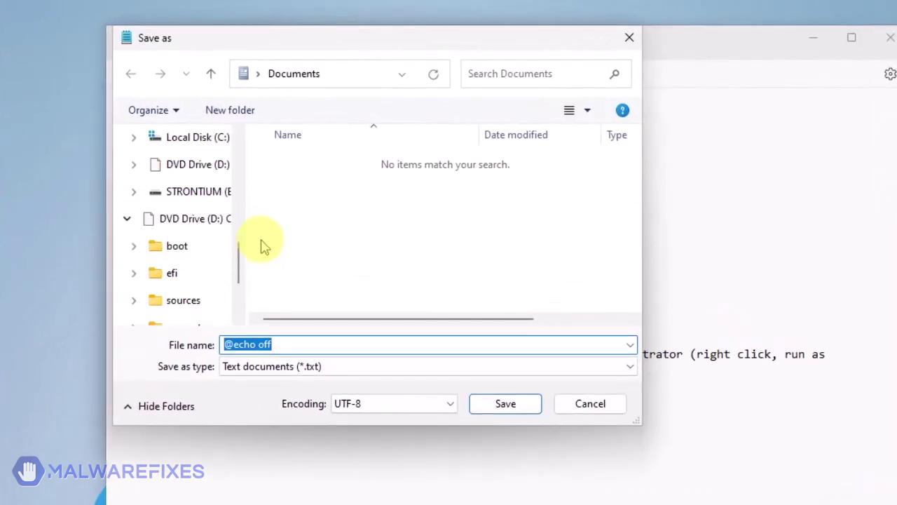
scroll(260, 246, up, 5)
click(168, 195)
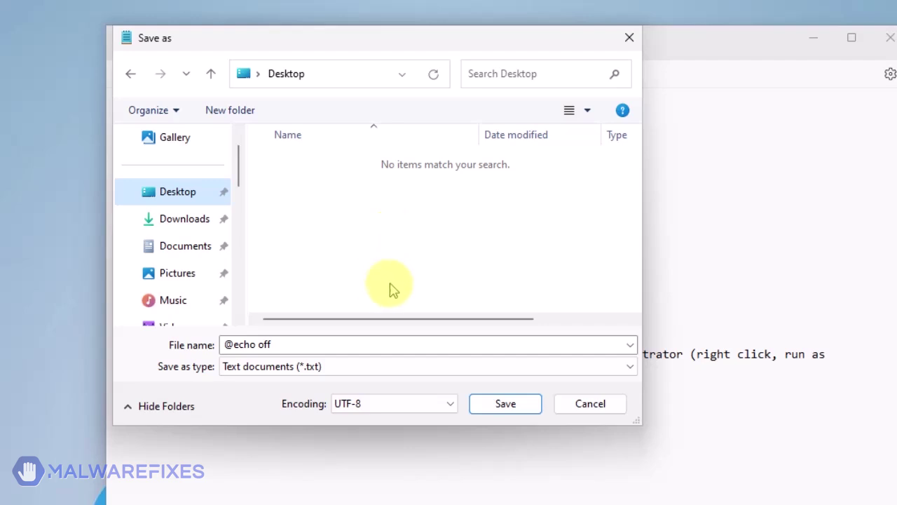
drag(297, 343, 201, 344)
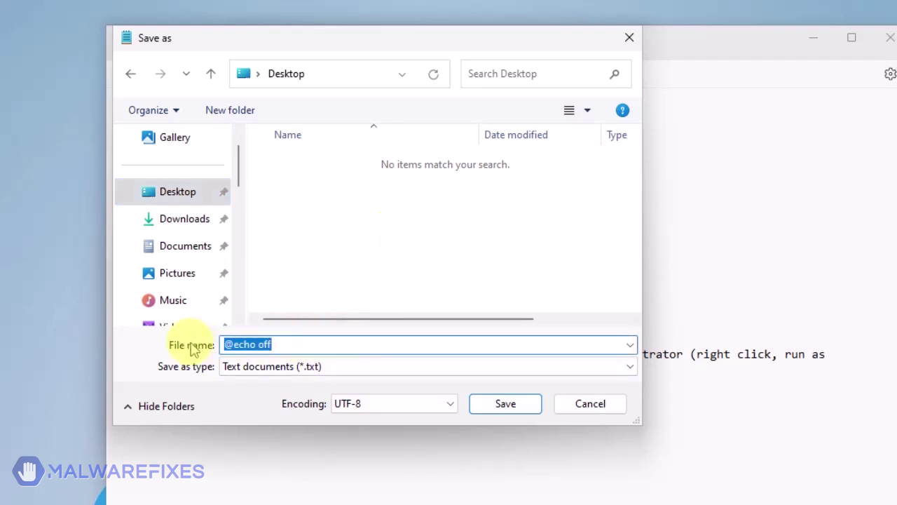
text(poli)
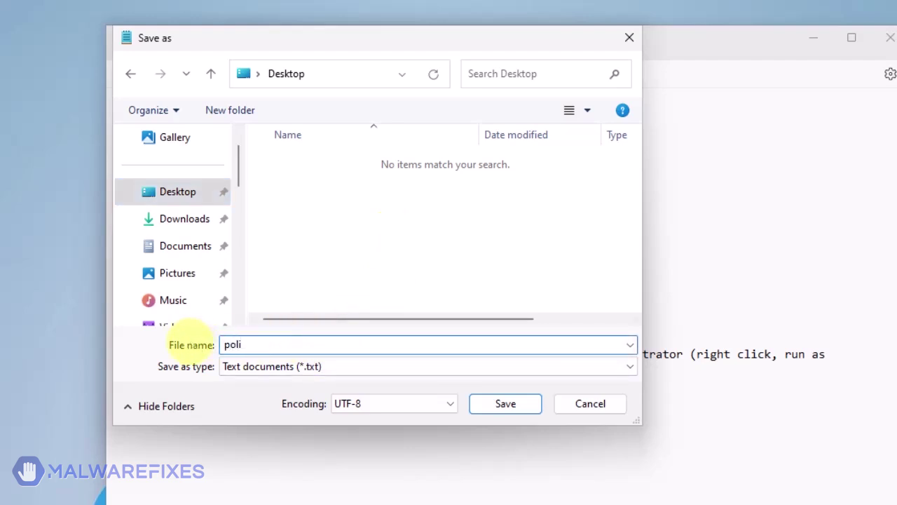
text(cy_remove.bat)
click(499, 404)
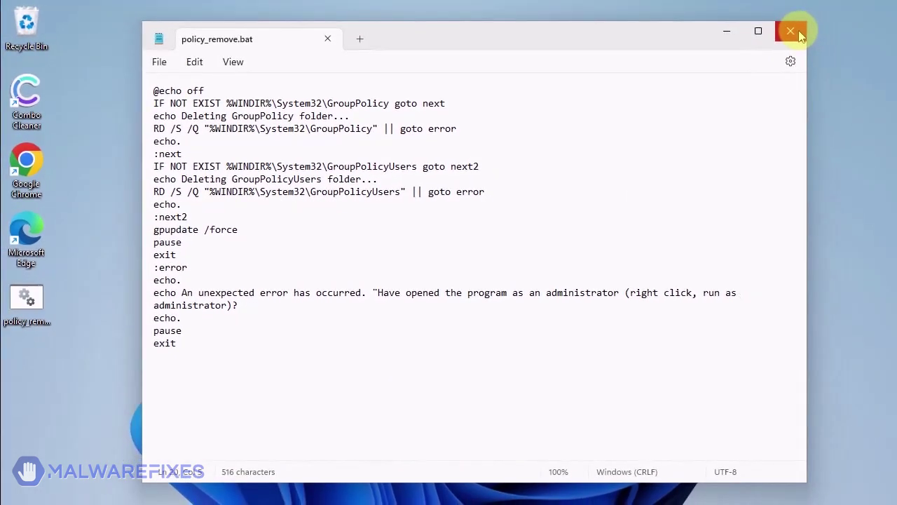
- Close Notepad, run policy_remove.bat as administrator with UAC approval, and close the finished cmd window
click(790, 31)
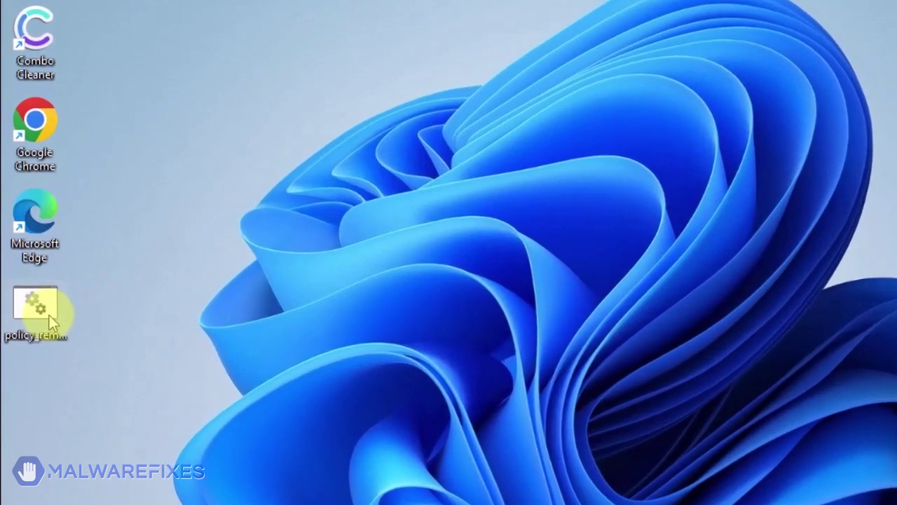
right_click(49, 314)
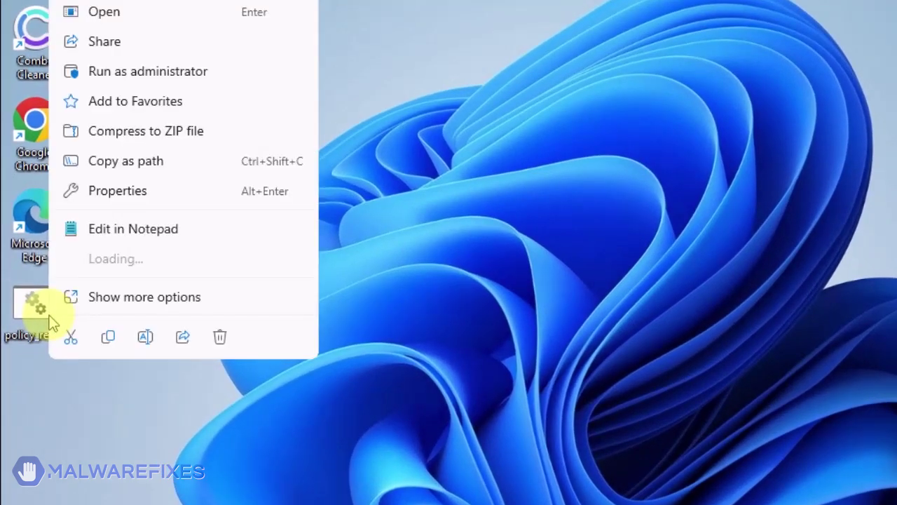
click(112, 75)
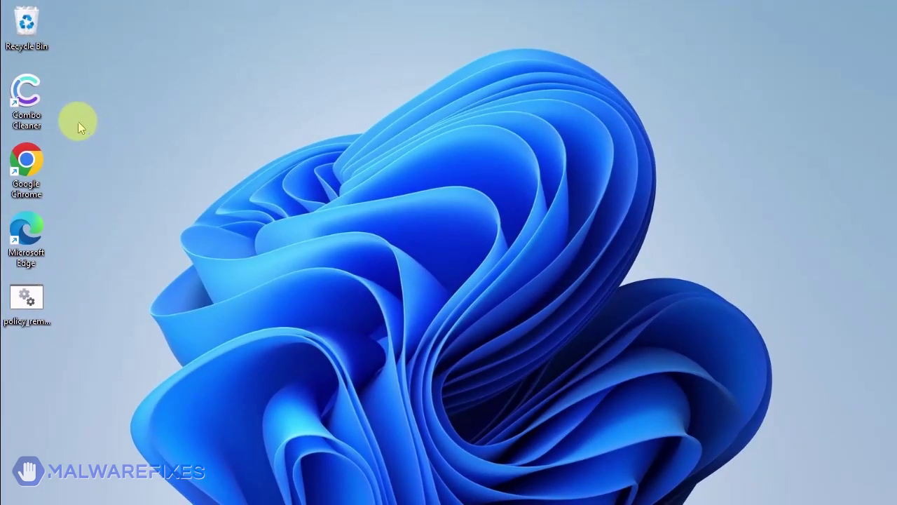
mouse_move(532, 492)
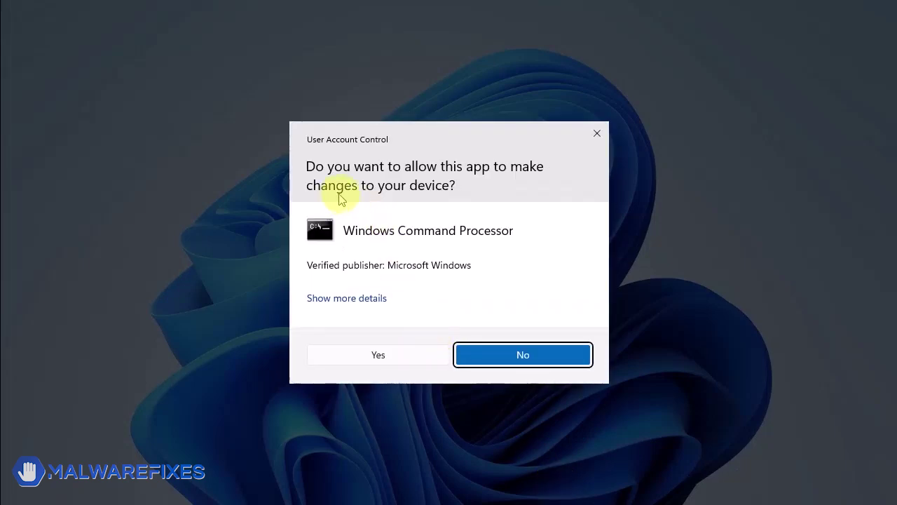
click(390, 362)
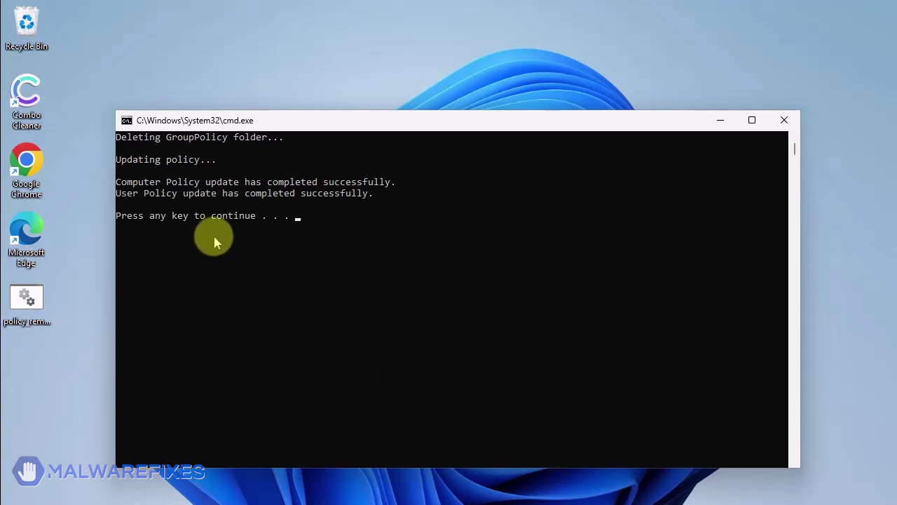
key(Return)
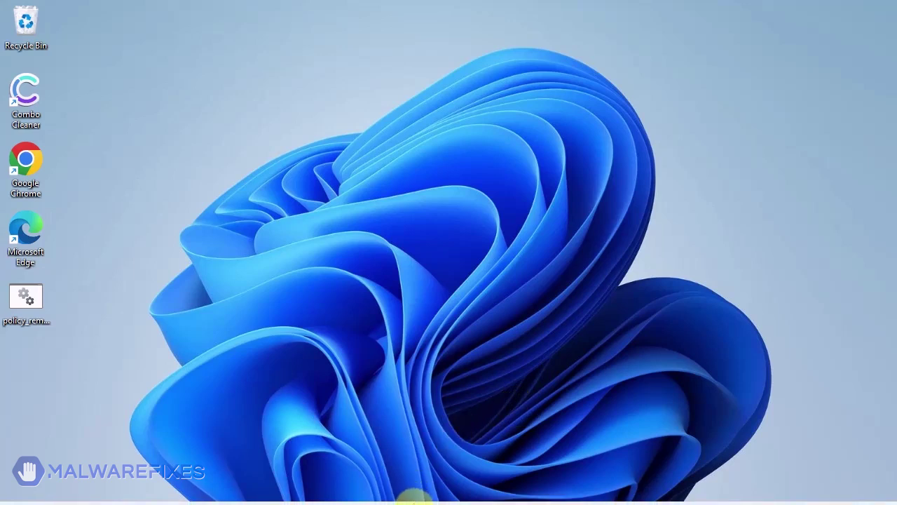
click(386, 488)
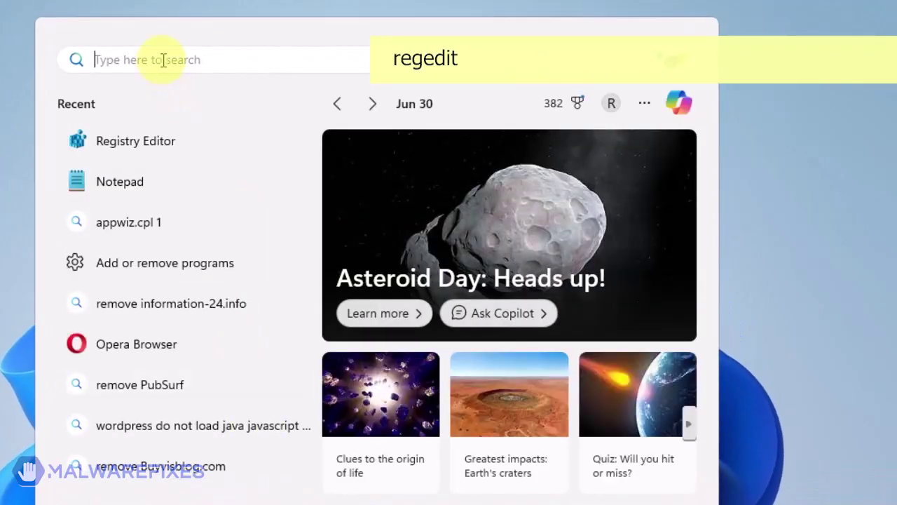
- Search for 'regedit' and launch Registry Editor with administrator approval
text(regedi)
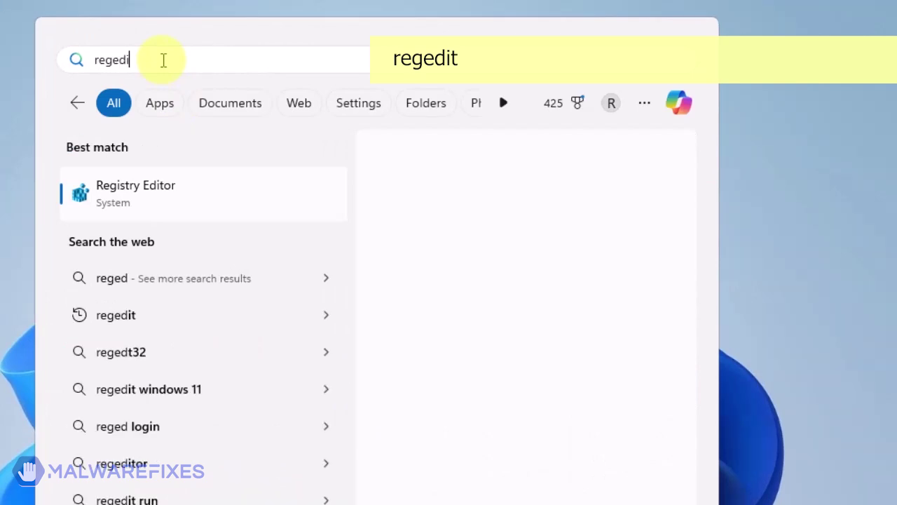
text(t)
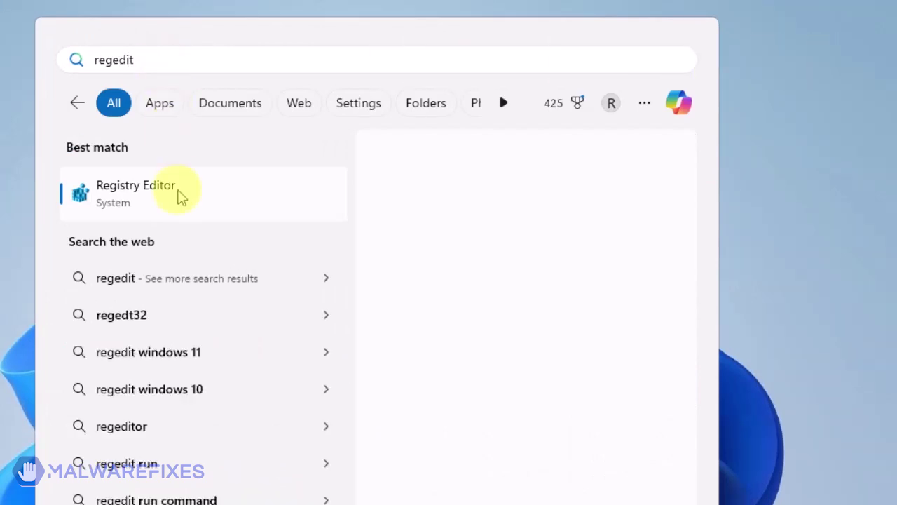
click(180, 197)
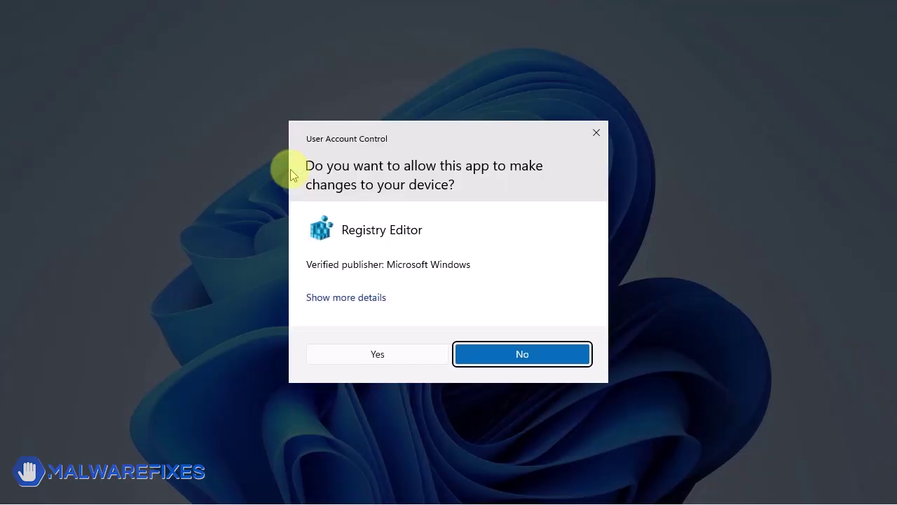
click(378, 352)
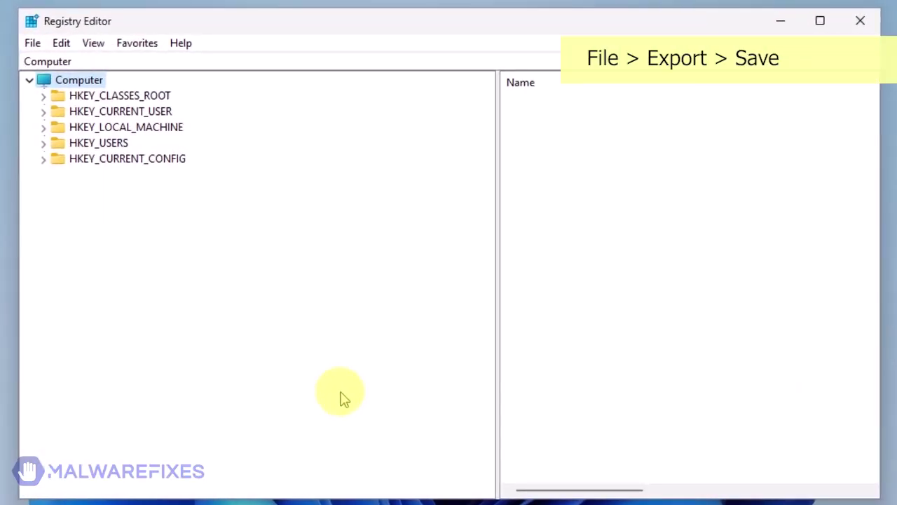
- Export the entire registry to Documents as reg-backup
click(32, 44)
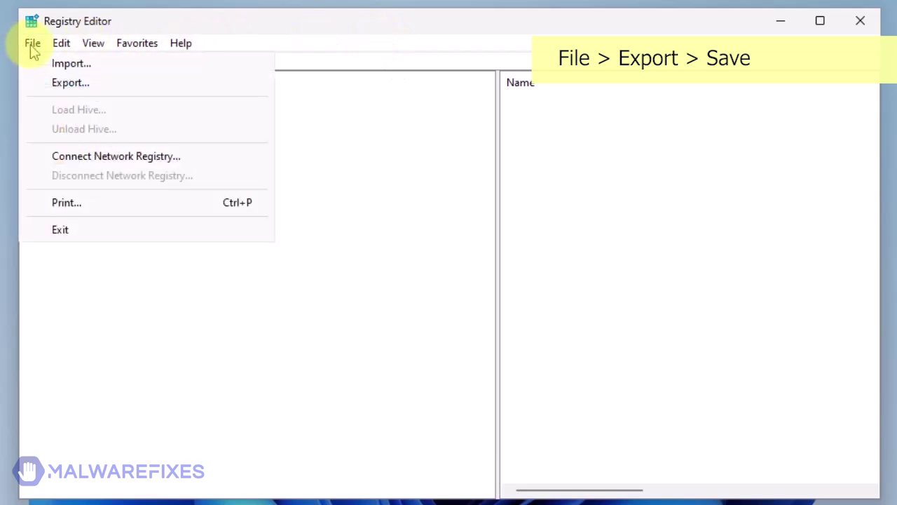
click(64, 83)
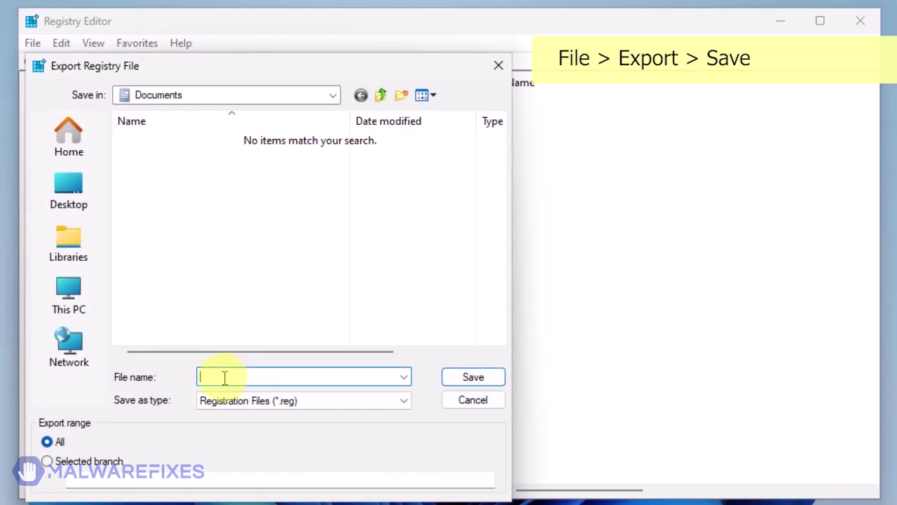
text(reg-backup)
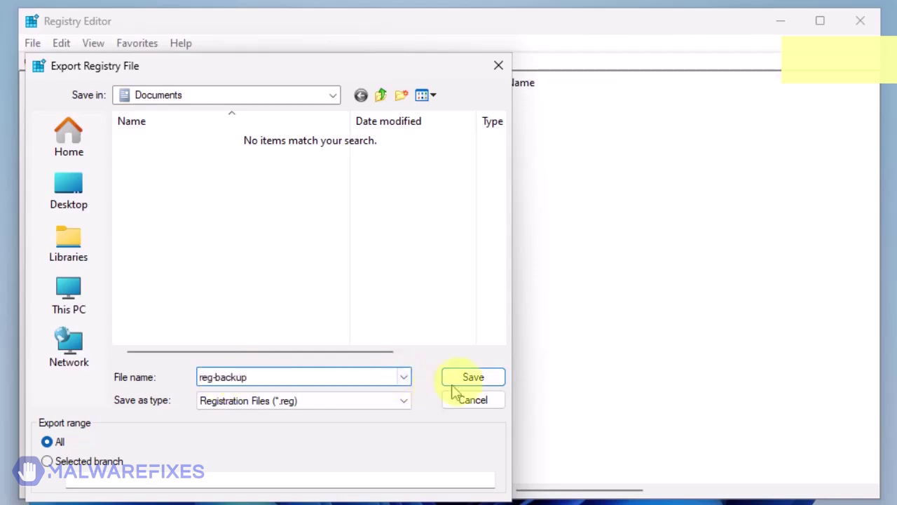
click(473, 378)
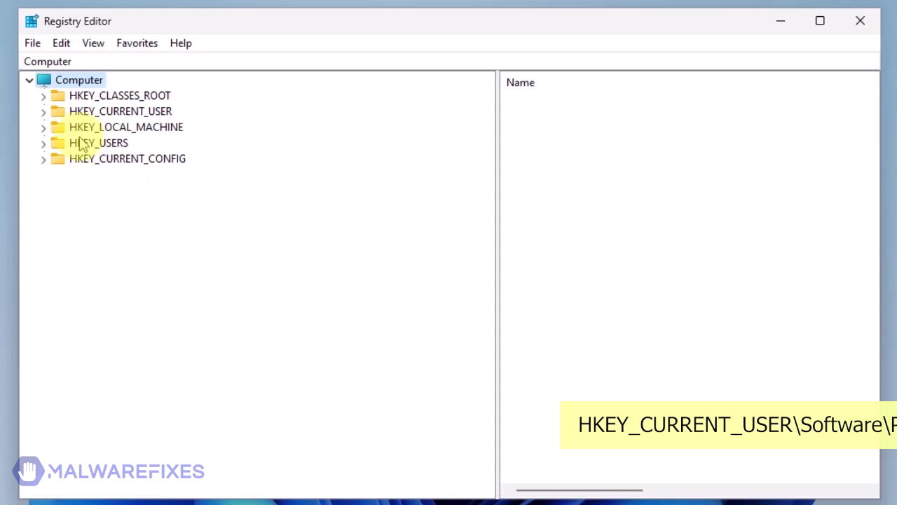
- Delete the Chrome key under HKEY_CURRENT_USER\Software\Policies\Google
click(43, 111)
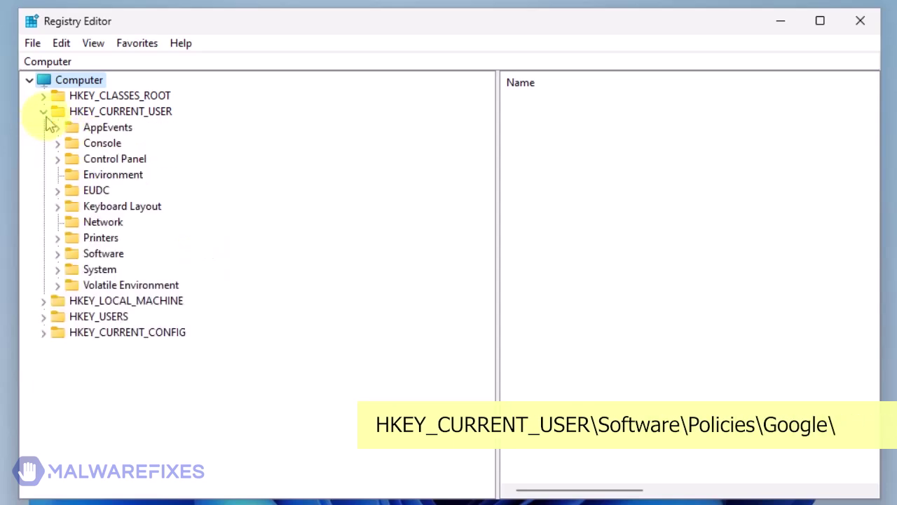
click(57, 254)
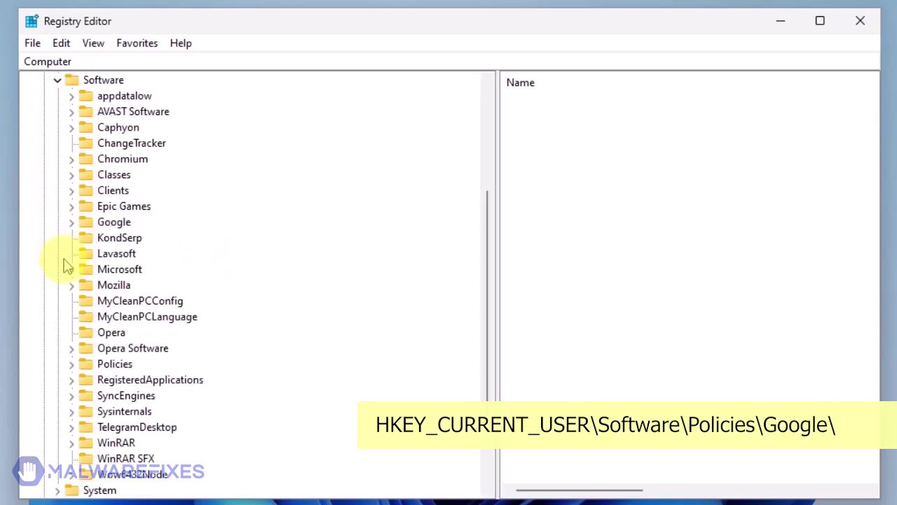
click(70, 363)
click(85, 380)
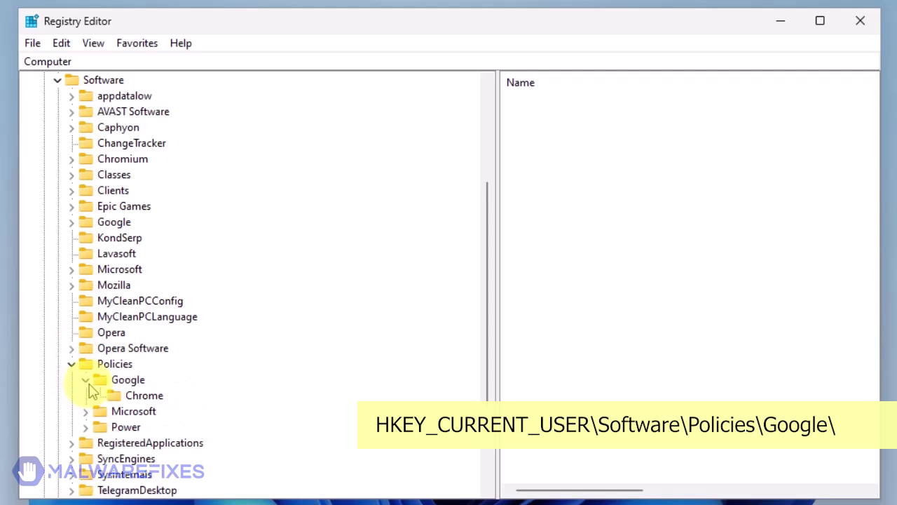
right_click(140, 401)
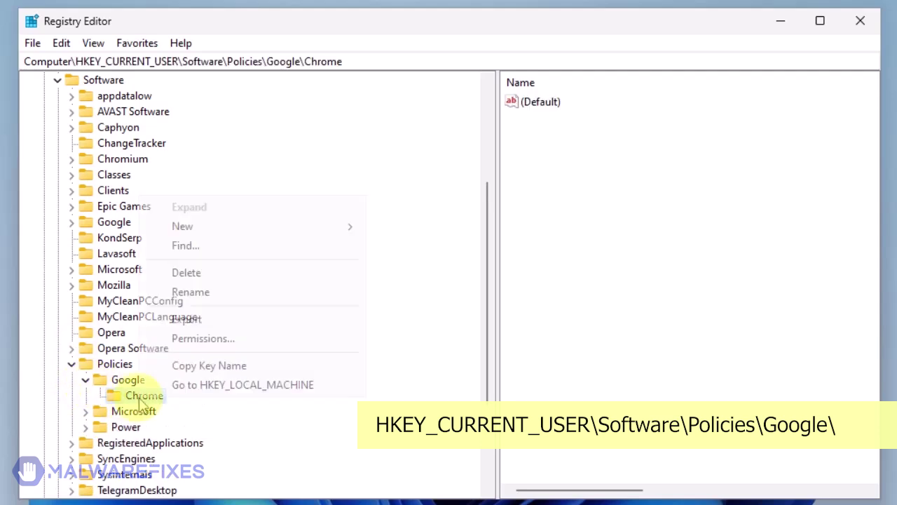
click(187, 273)
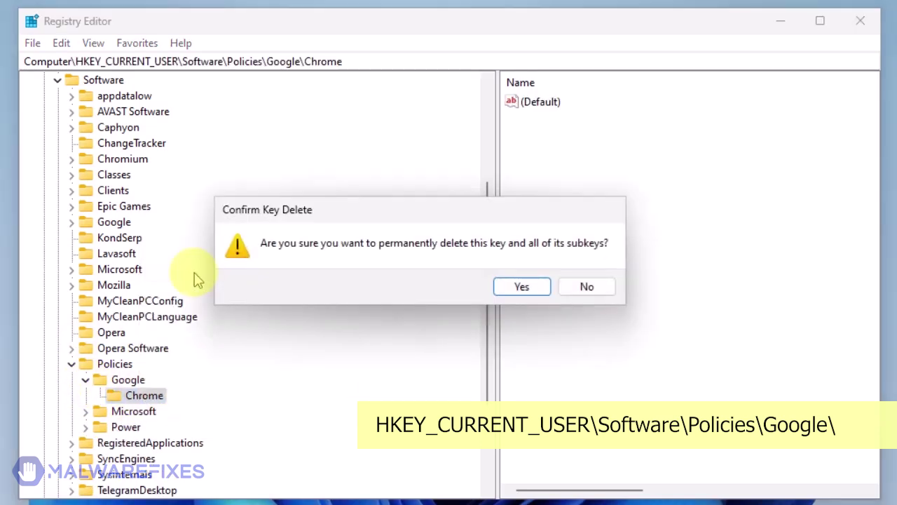
click(522, 291)
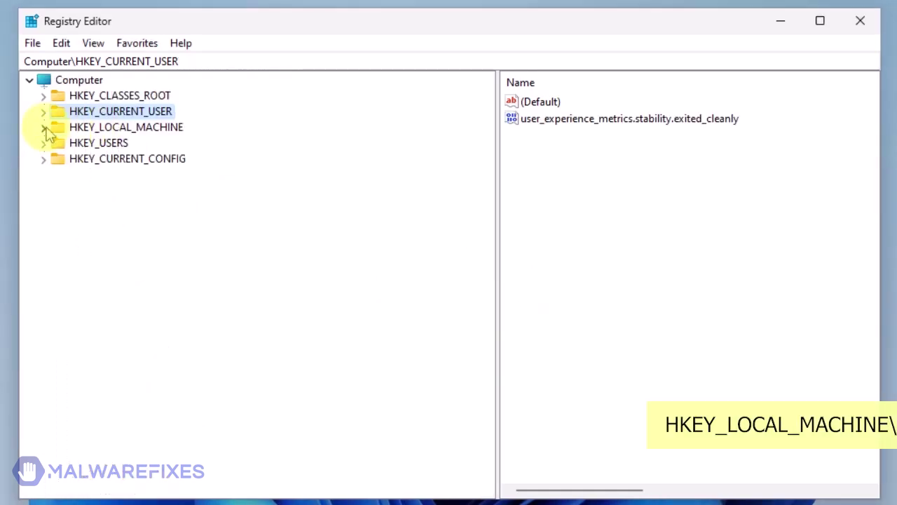
- Delete the Chrome and Update keys under HKEY_LOCAL_MACHINE\SOFTWARE\Policies\Google
click(44, 126)
click(59, 206)
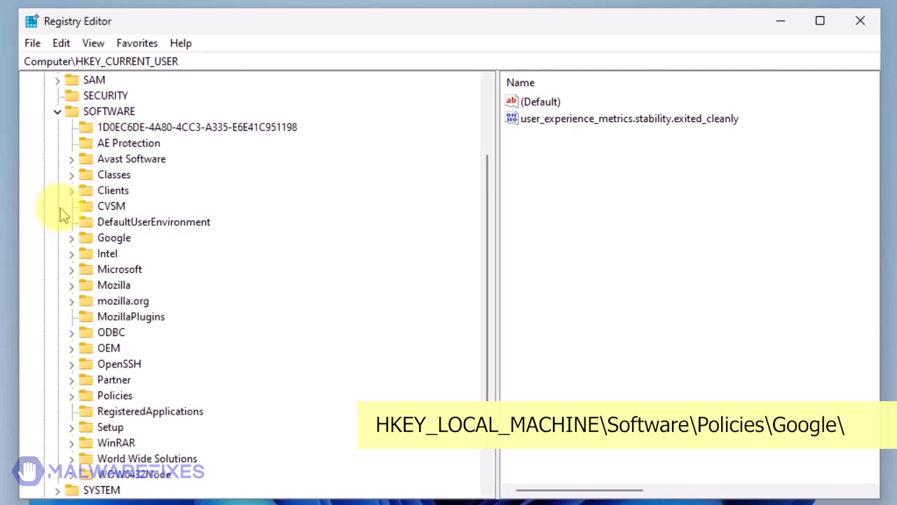
click(71, 395)
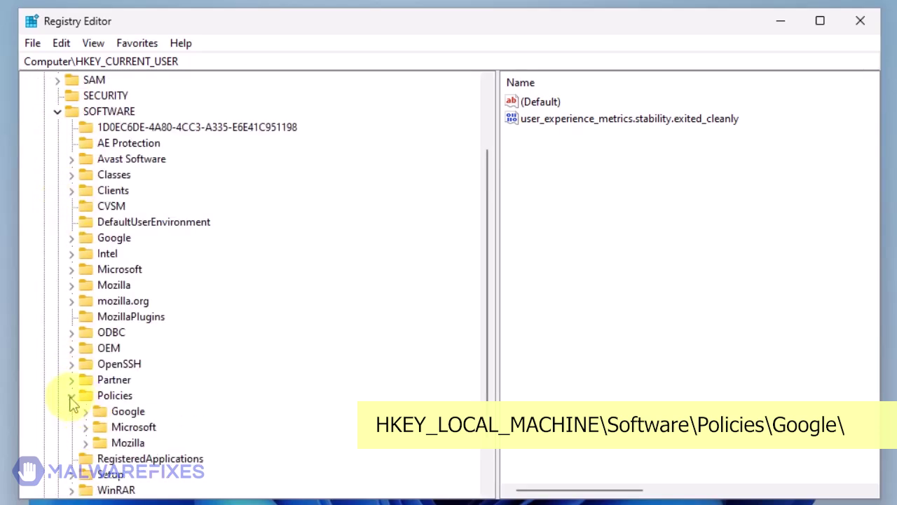
click(86, 412)
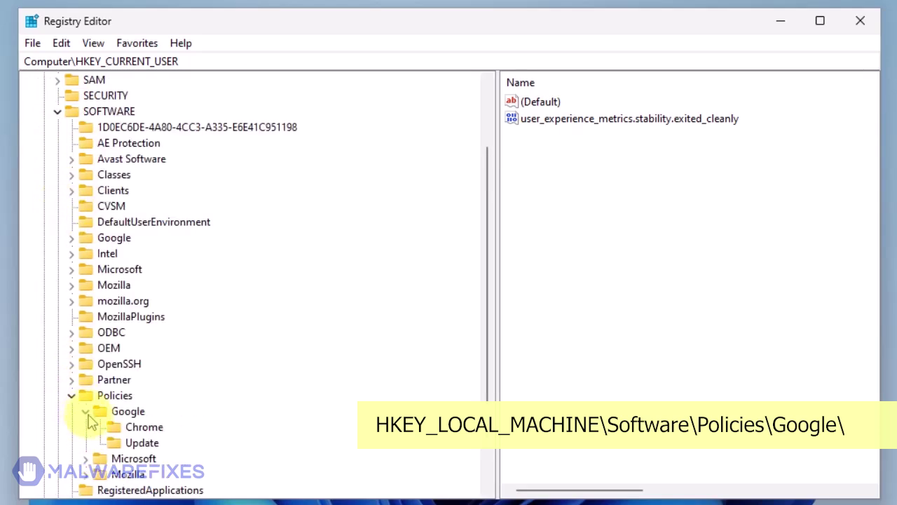
right_click(162, 429)
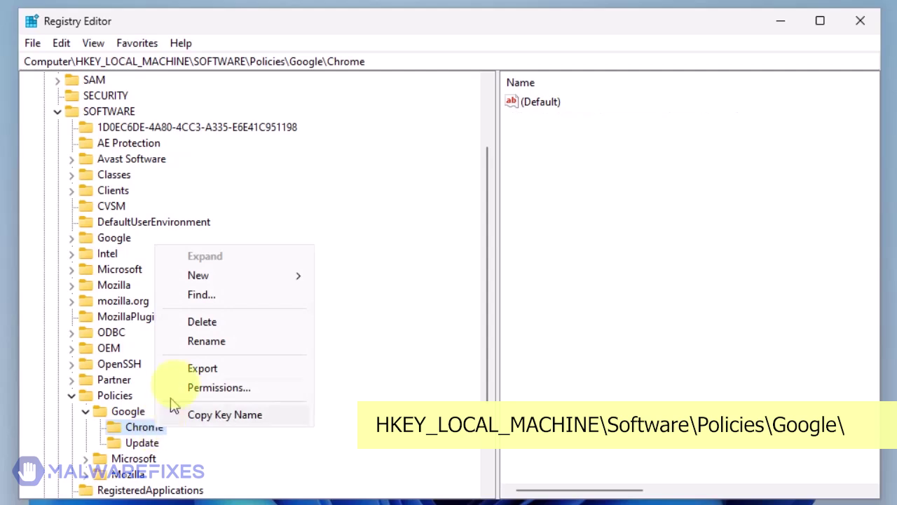
click(202, 322)
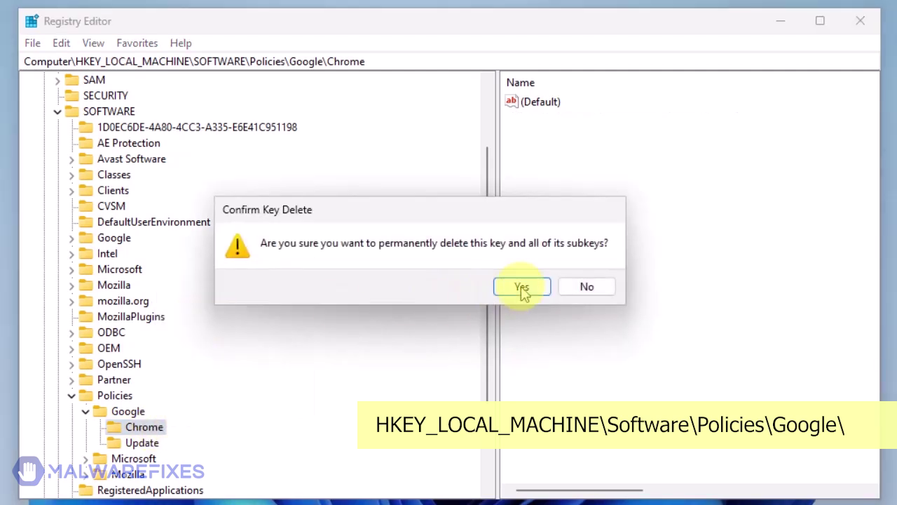
click(522, 289)
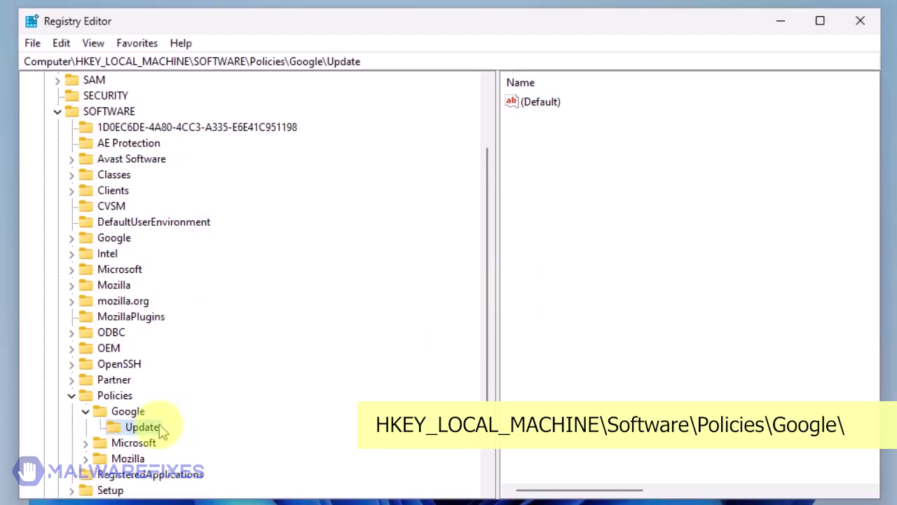
right_click(160, 429)
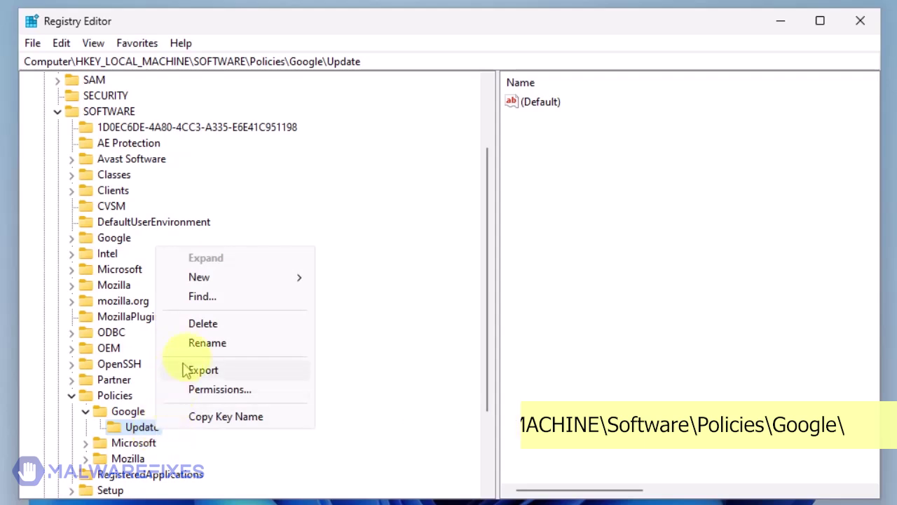
click(203, 327)
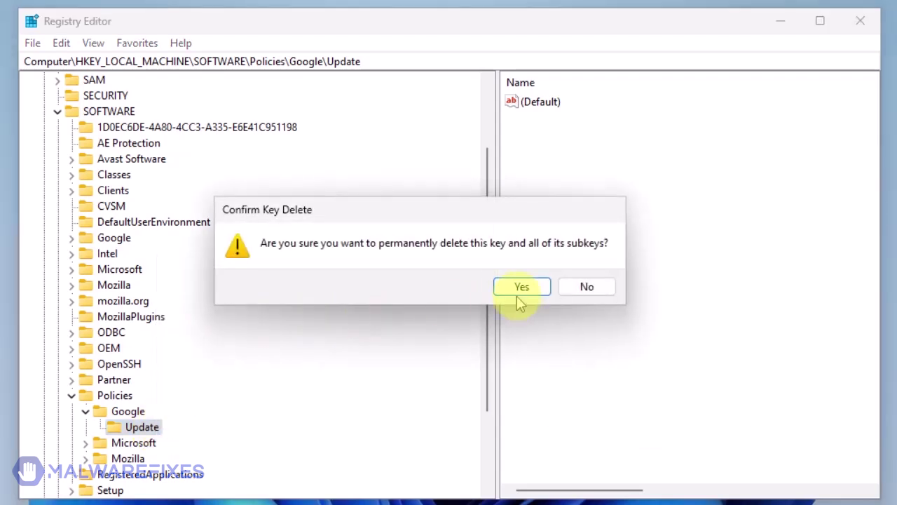
click(522, 289)
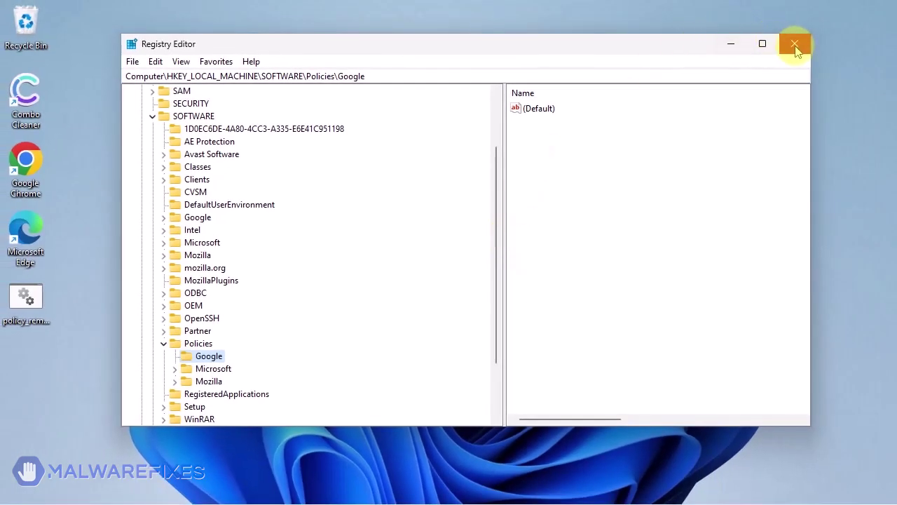
- Close Registry Editor and browse File Explorer to C:\Program Files (x86)\Google
click(795, 47)
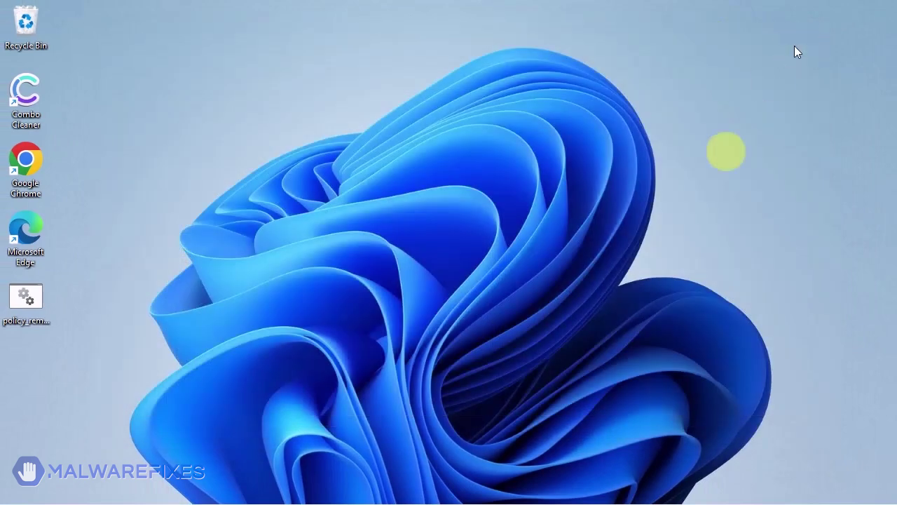
mouse_move(454, 495)
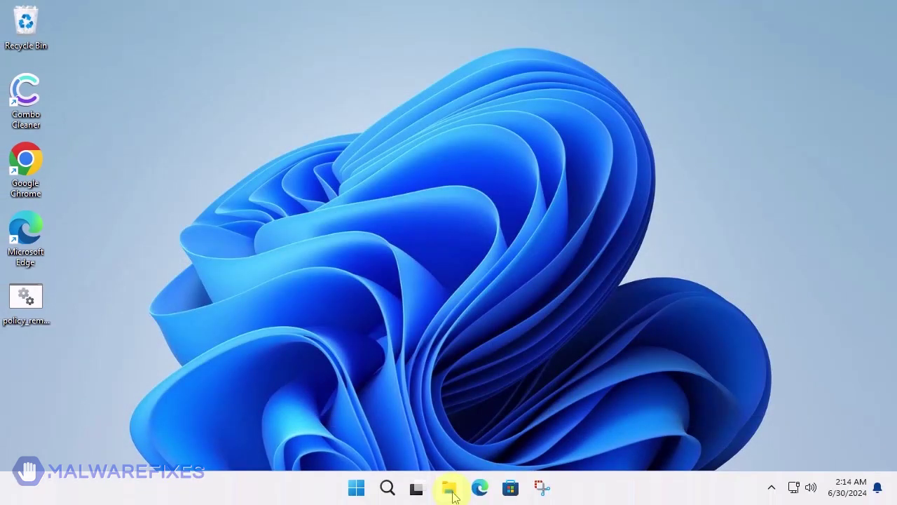
click(451, 491)
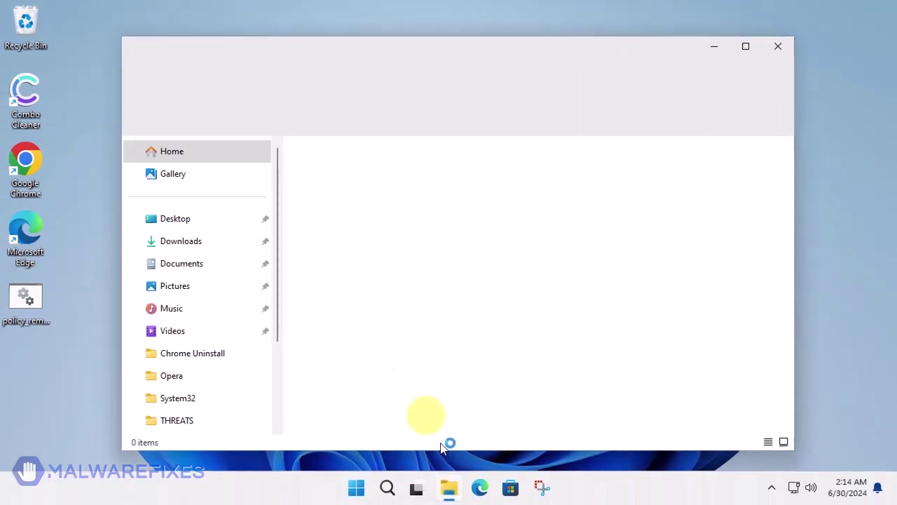
scroll(207, 371, down, 3)
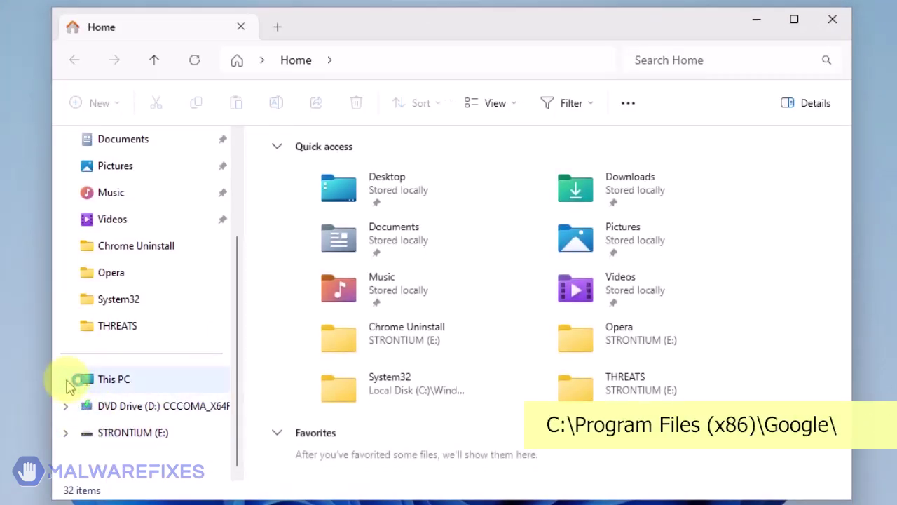
click(67, 380)
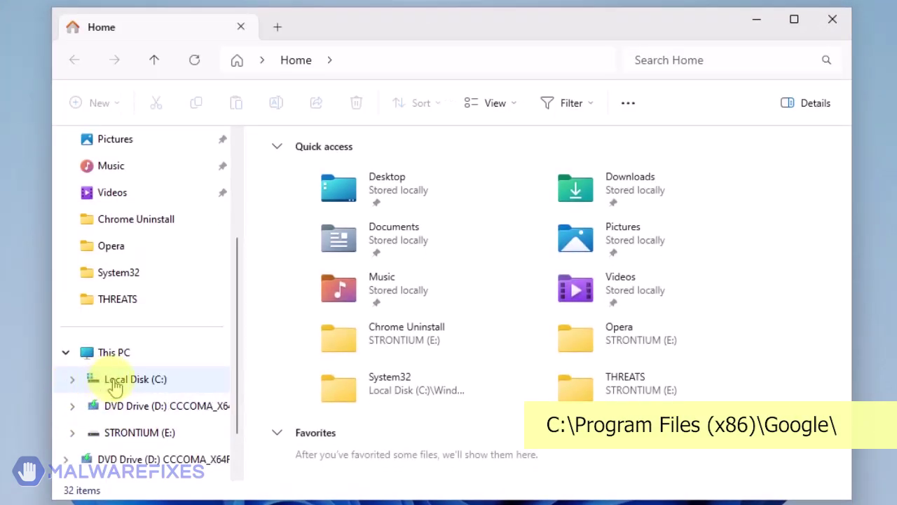
click(114, 384)
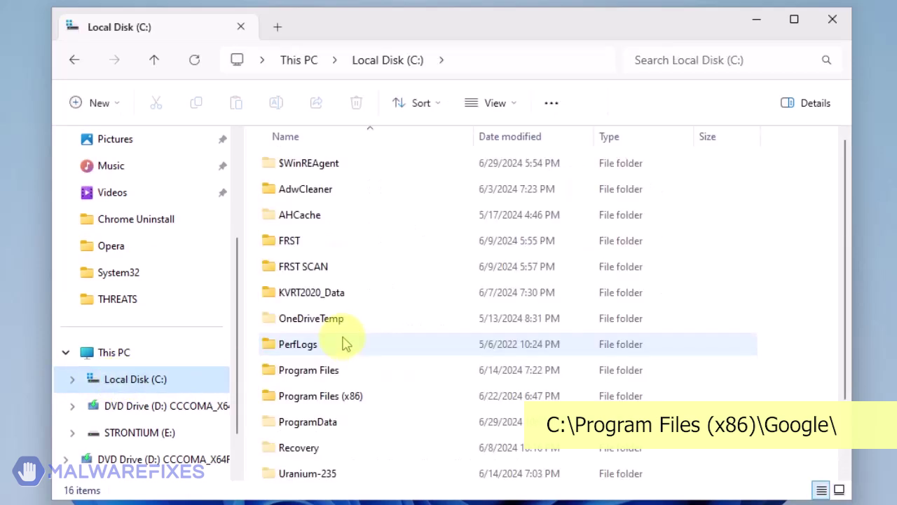
double_click(331, 397)
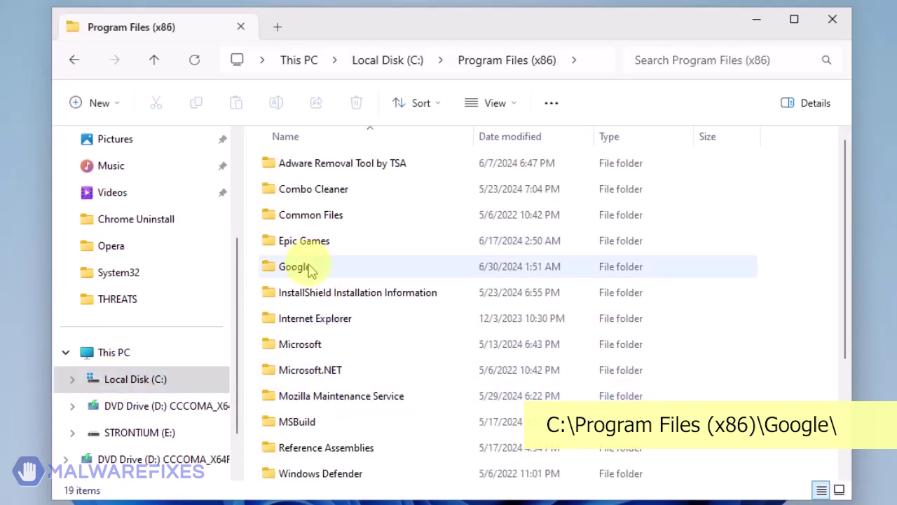
double_click(309, 267)
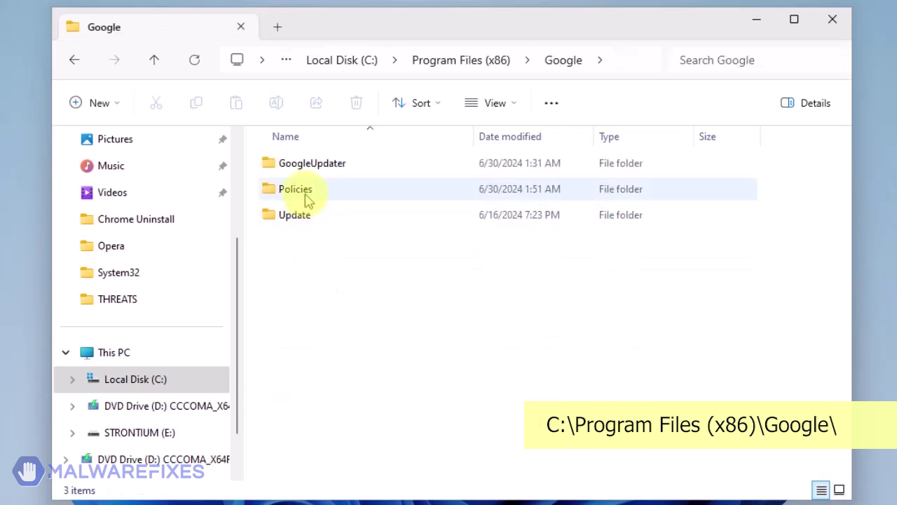
- Delete the Policies folder, granting administrator permission
click(309, 199)
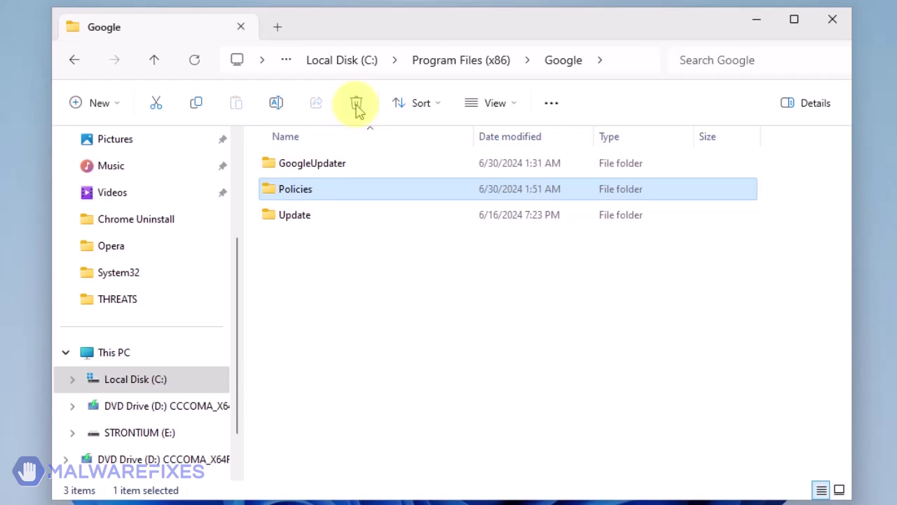
click(357, 106)
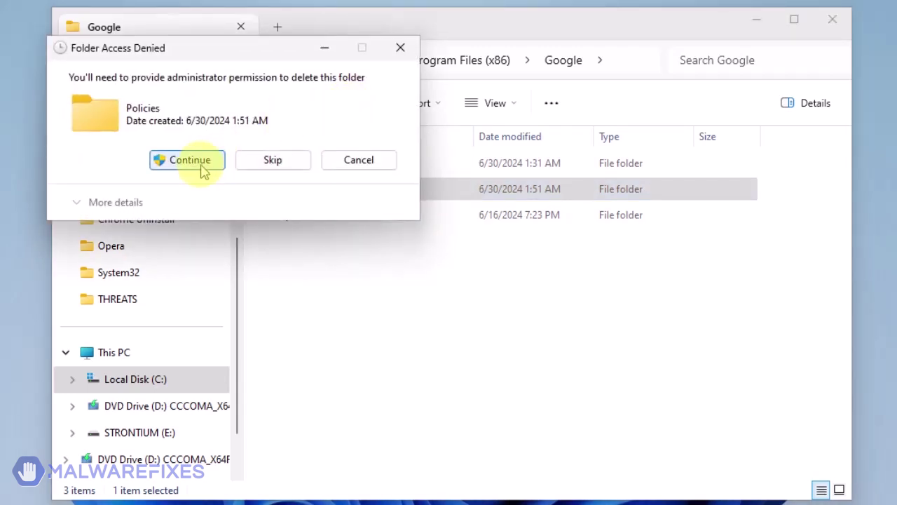
click(202, 166)
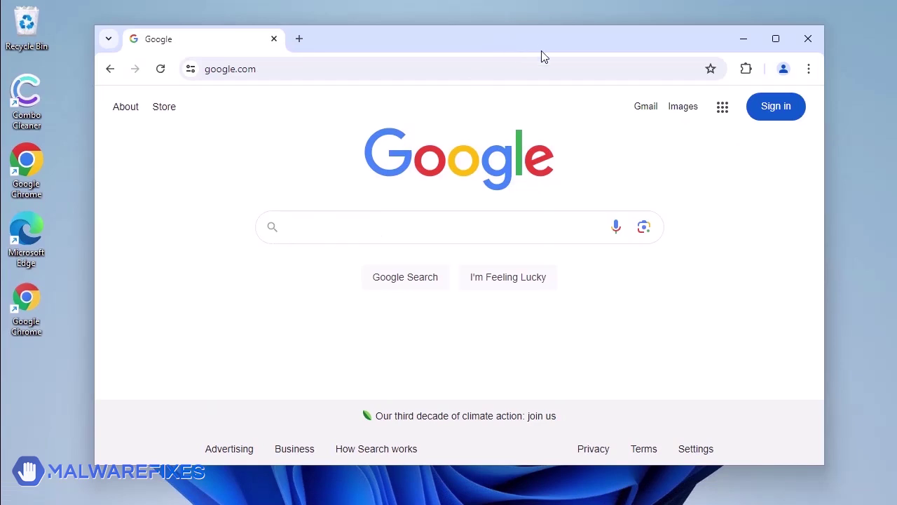
- Remove the FortyFy extension via Chrome's Manage Extensions page, then close the browser
click(809, 69)
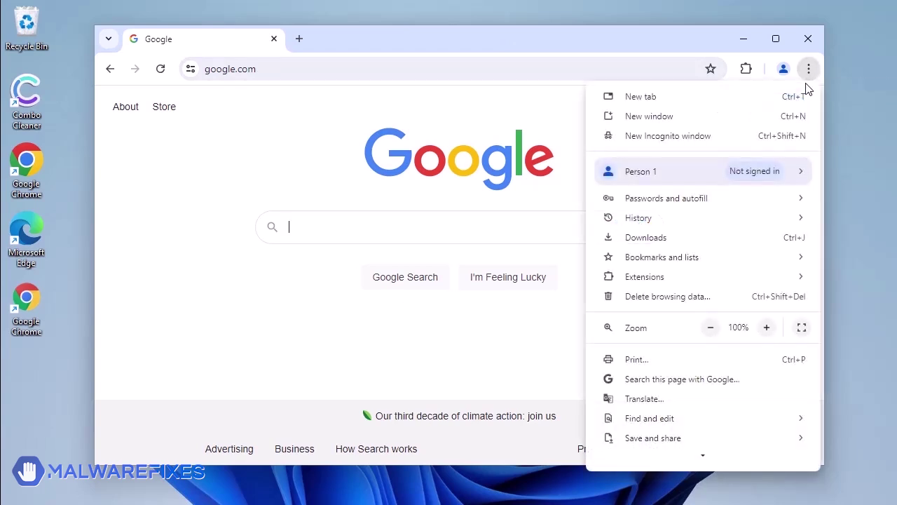
mouse_move(705, 286)
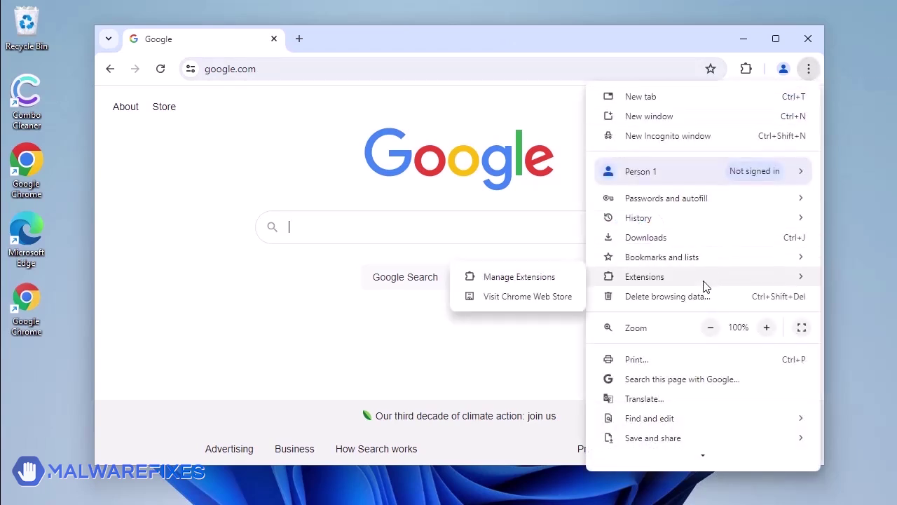
click(531, 282)
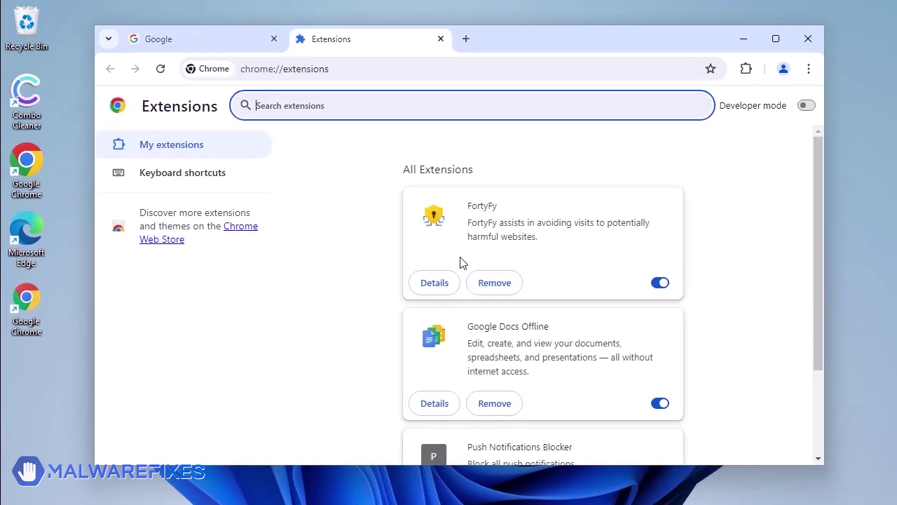
click(509, 288)
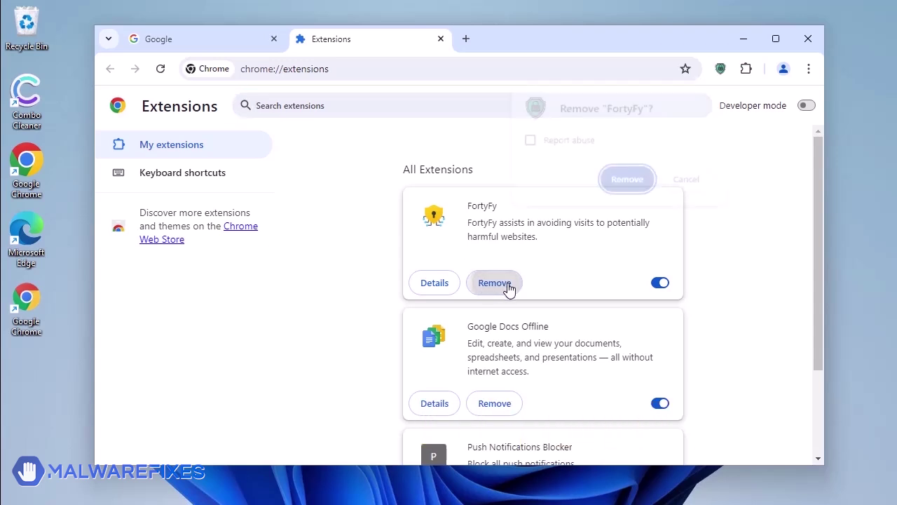
click(627, 181)
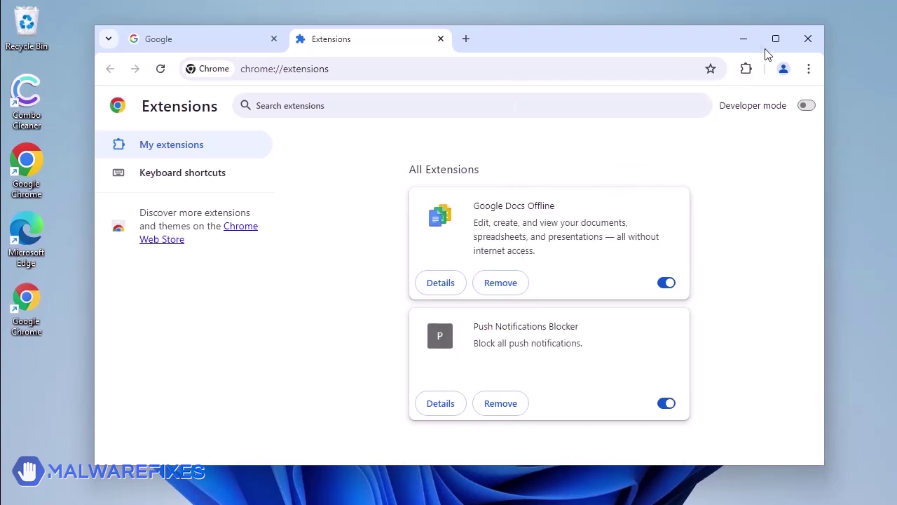
click(806, 46)
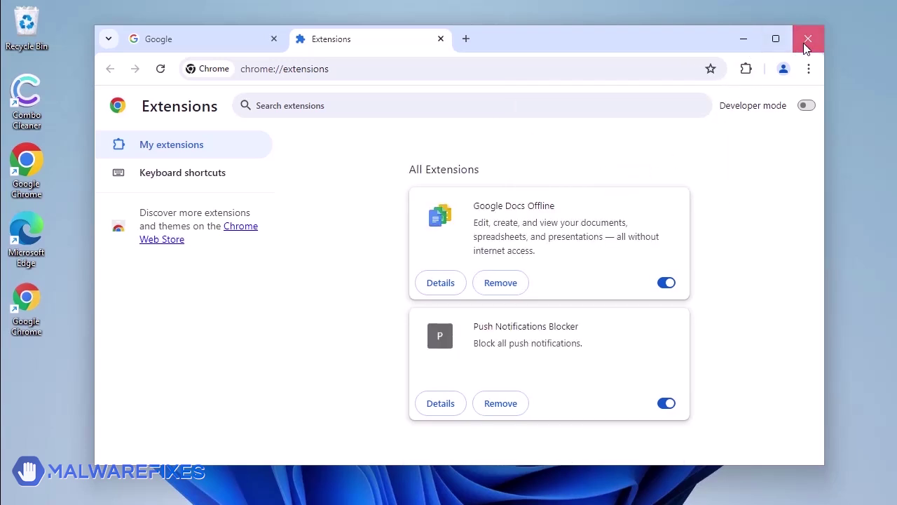